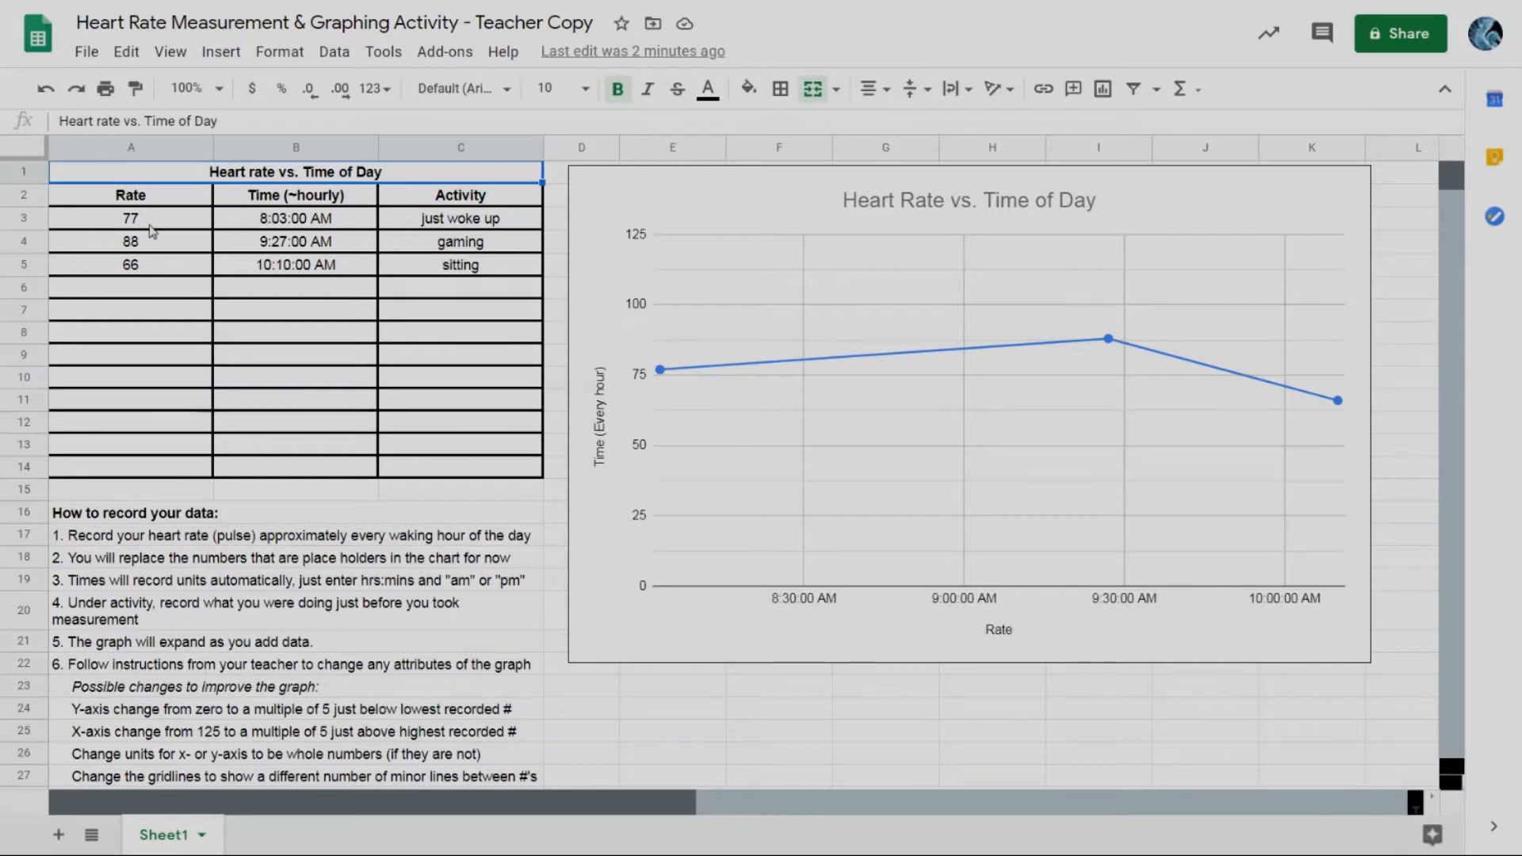
Step: Replace the placeholder rows with the recorded data from 6:40:00 AM through 11:00:00 PM and change the rate column header to "Rate (bpm)"
{"action": "left_click_drag", "start_coordinate": [137, 222], "coordinate": [424, 468]}
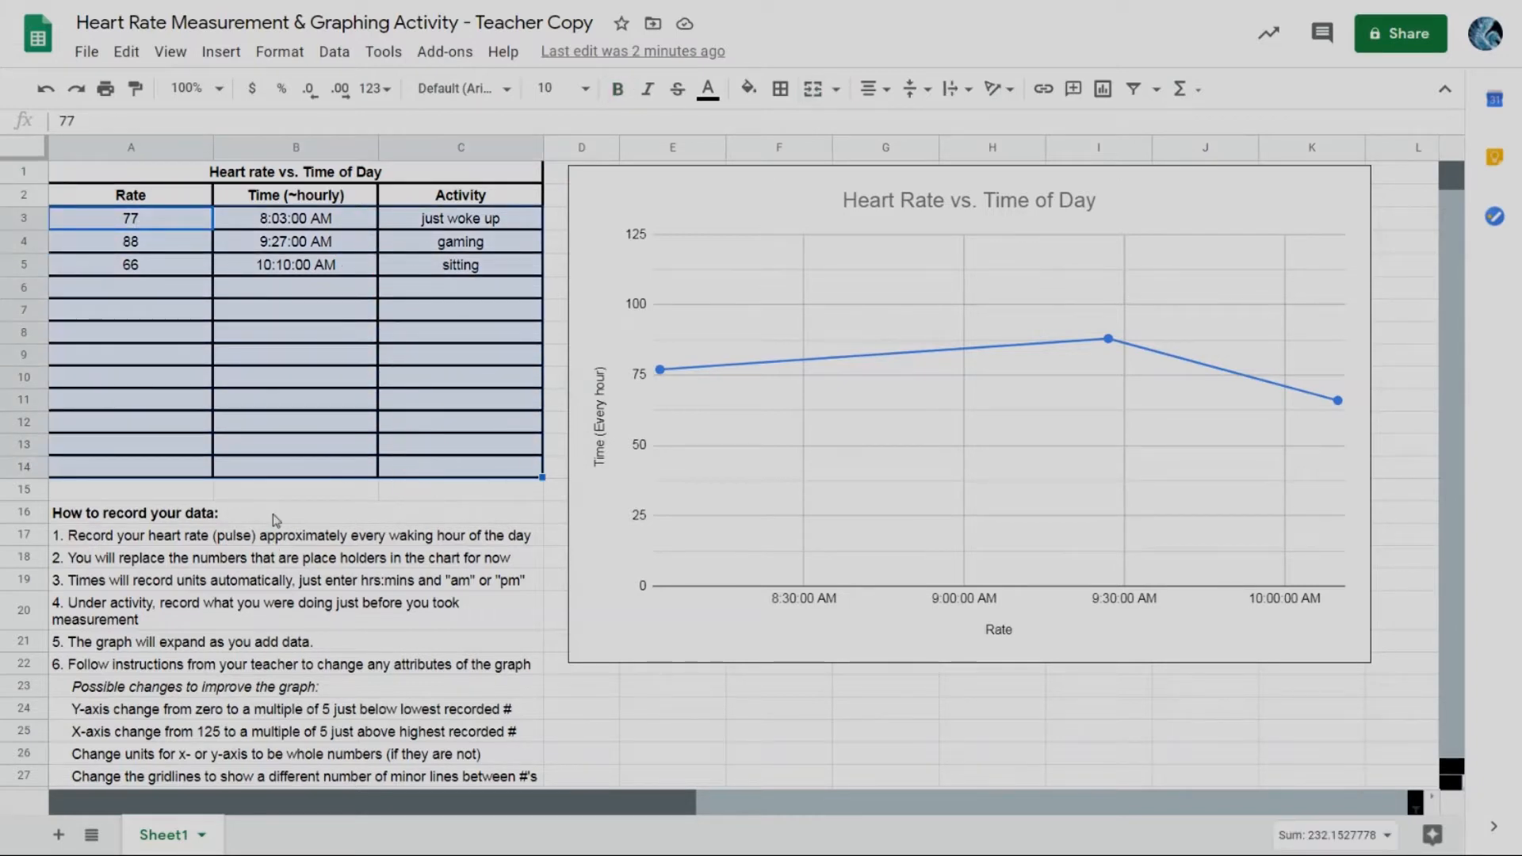
{"action": "type", "text": "76\t6:40:00 AM\twaking 76\t7:30:00 AM\tsitting 80\t8:55:00 AM\tresting 76\t10:02:00 AM\tsitting 80\t11:08:00 AM\twalking (stairs) 98\t1:58:00 PM\tstanding (working) 96\t4:00:00 PM\twalking 88\t5:04:00 PM\tsitting 84\t9:00:00 PM\twalking 84\t10:00:00 PM\tsitting 100\t10:21:00 PM\tshower/shave 84\t11:00:00 PM\tresting"}
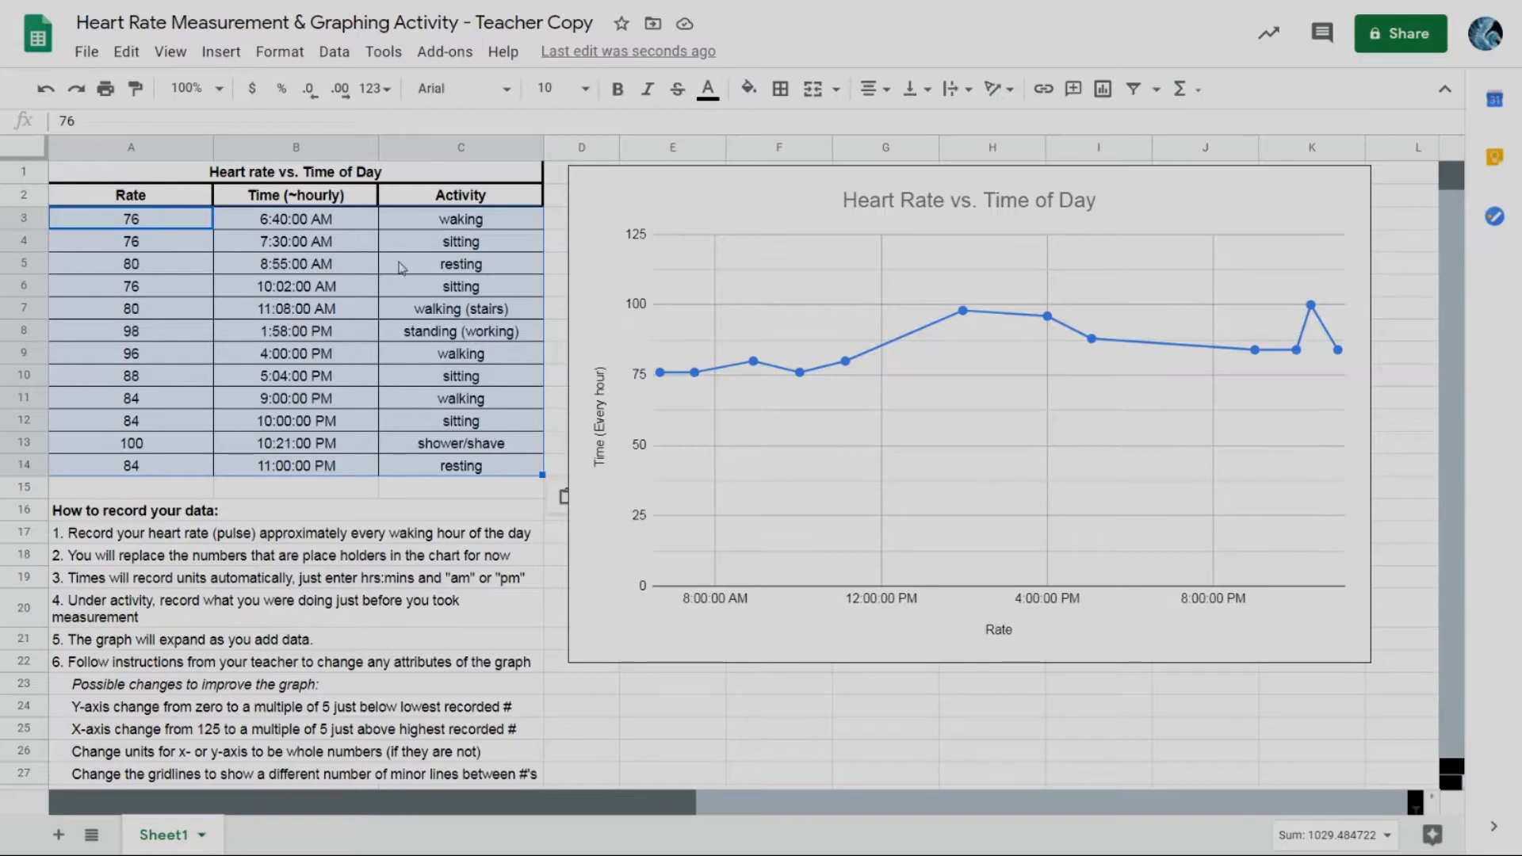
{"action": "left_click", "coordinate": [163, 199]}
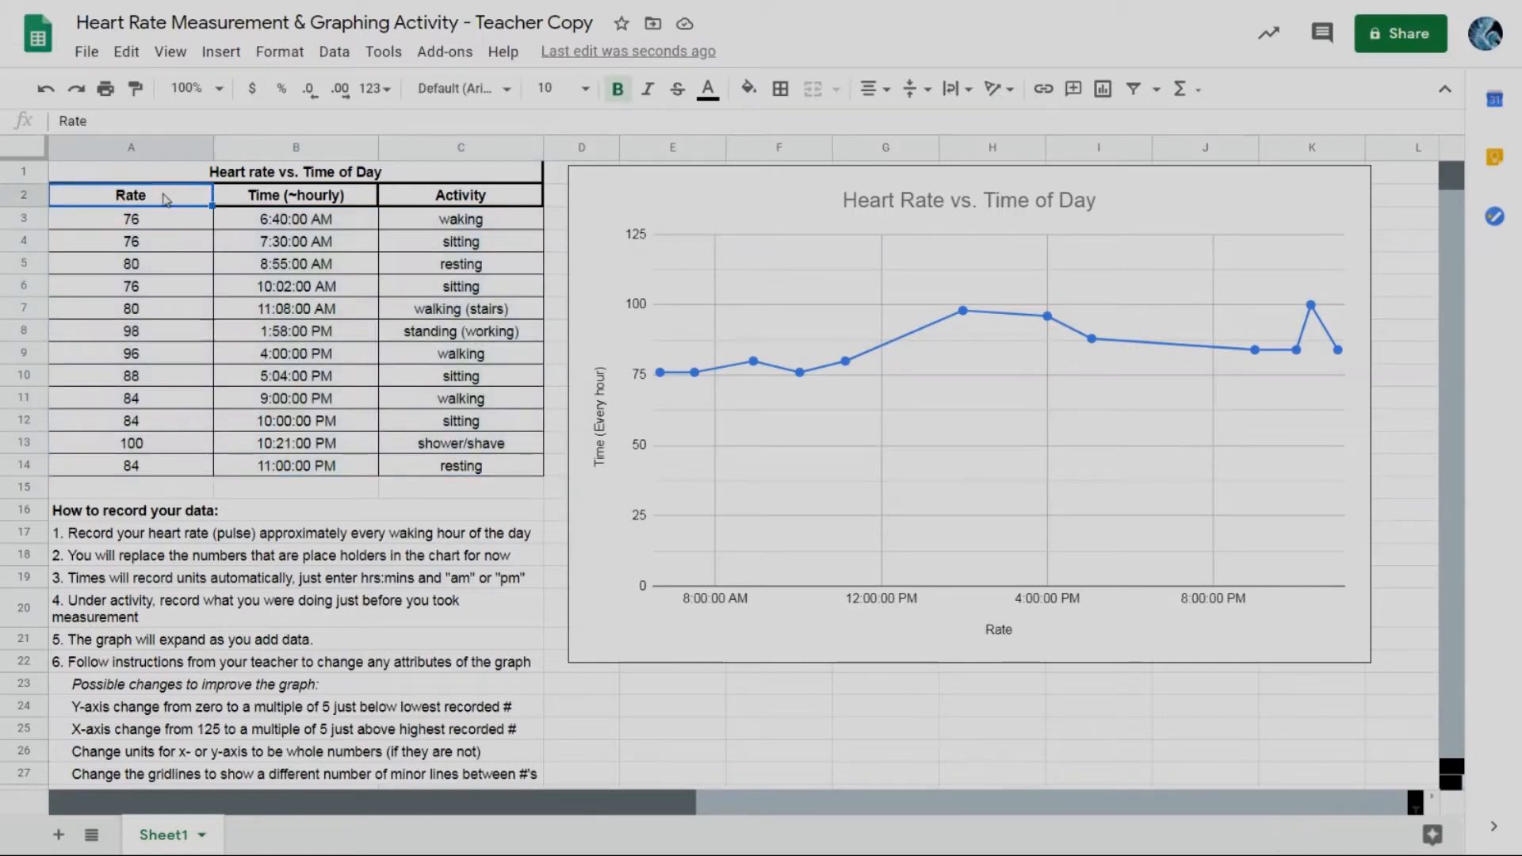
{"action": "double_click", "coordinate": [162, 198]}
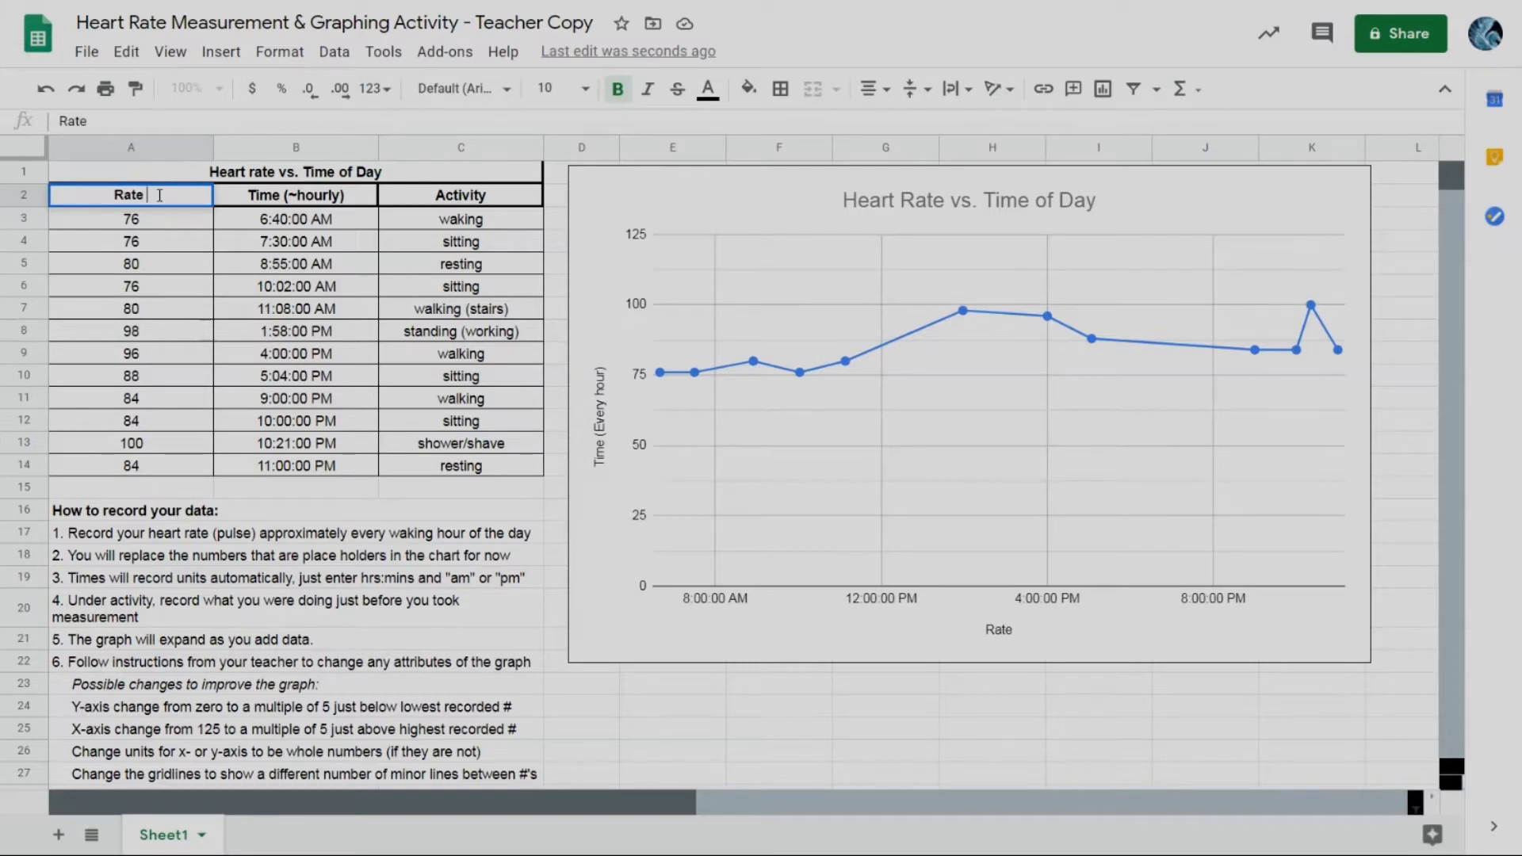
{"action": "type", "text": "(bpm)"}
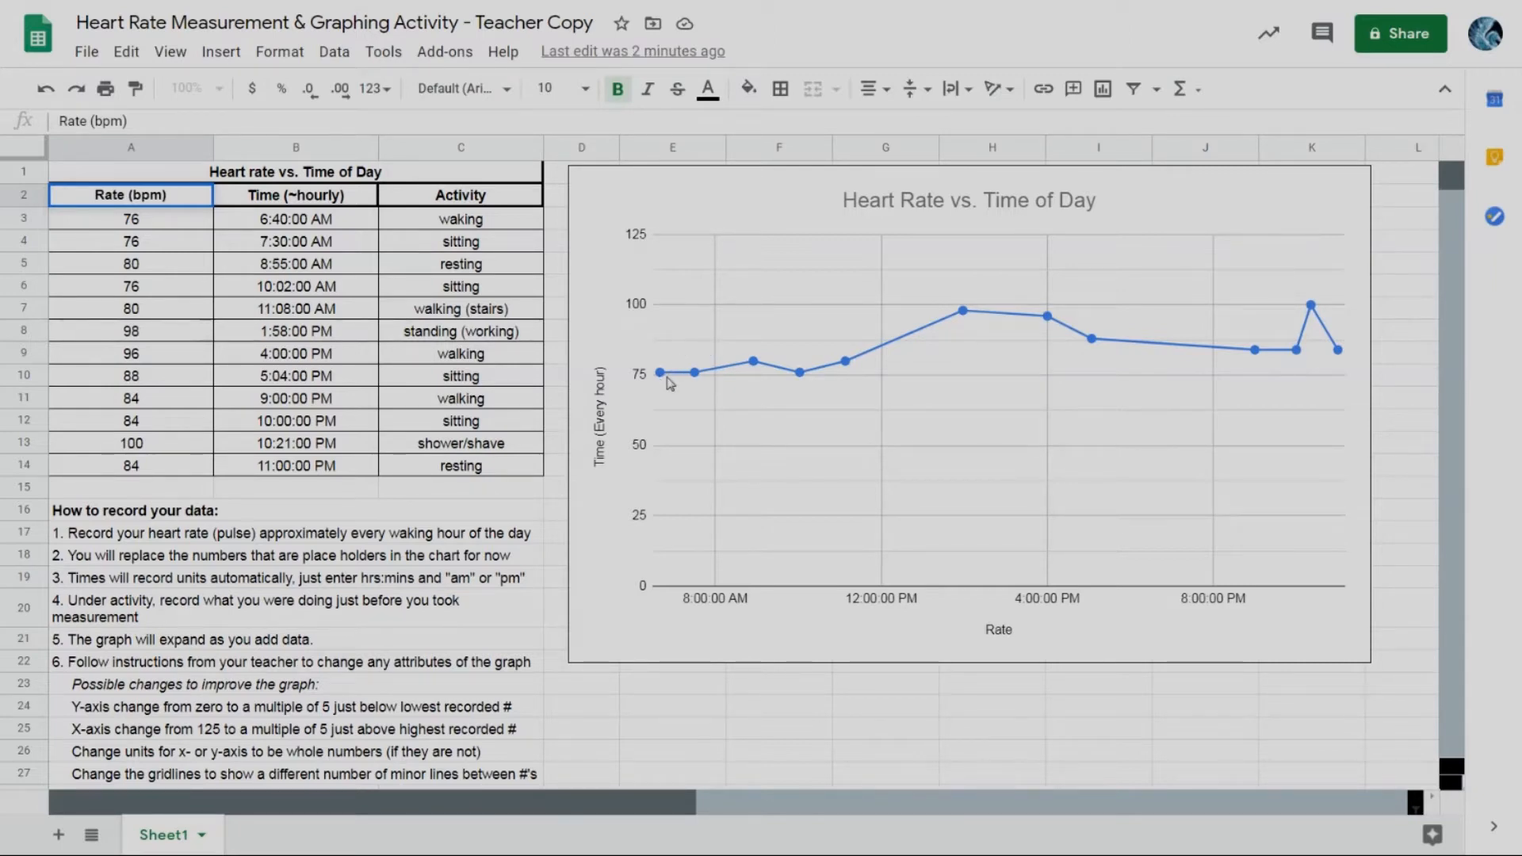
Step: Set the heart rate chart's vertical axis range to a minimum of 50 and a maximum of 110
{"action": "left_click", "coordinate": [638, 450]}
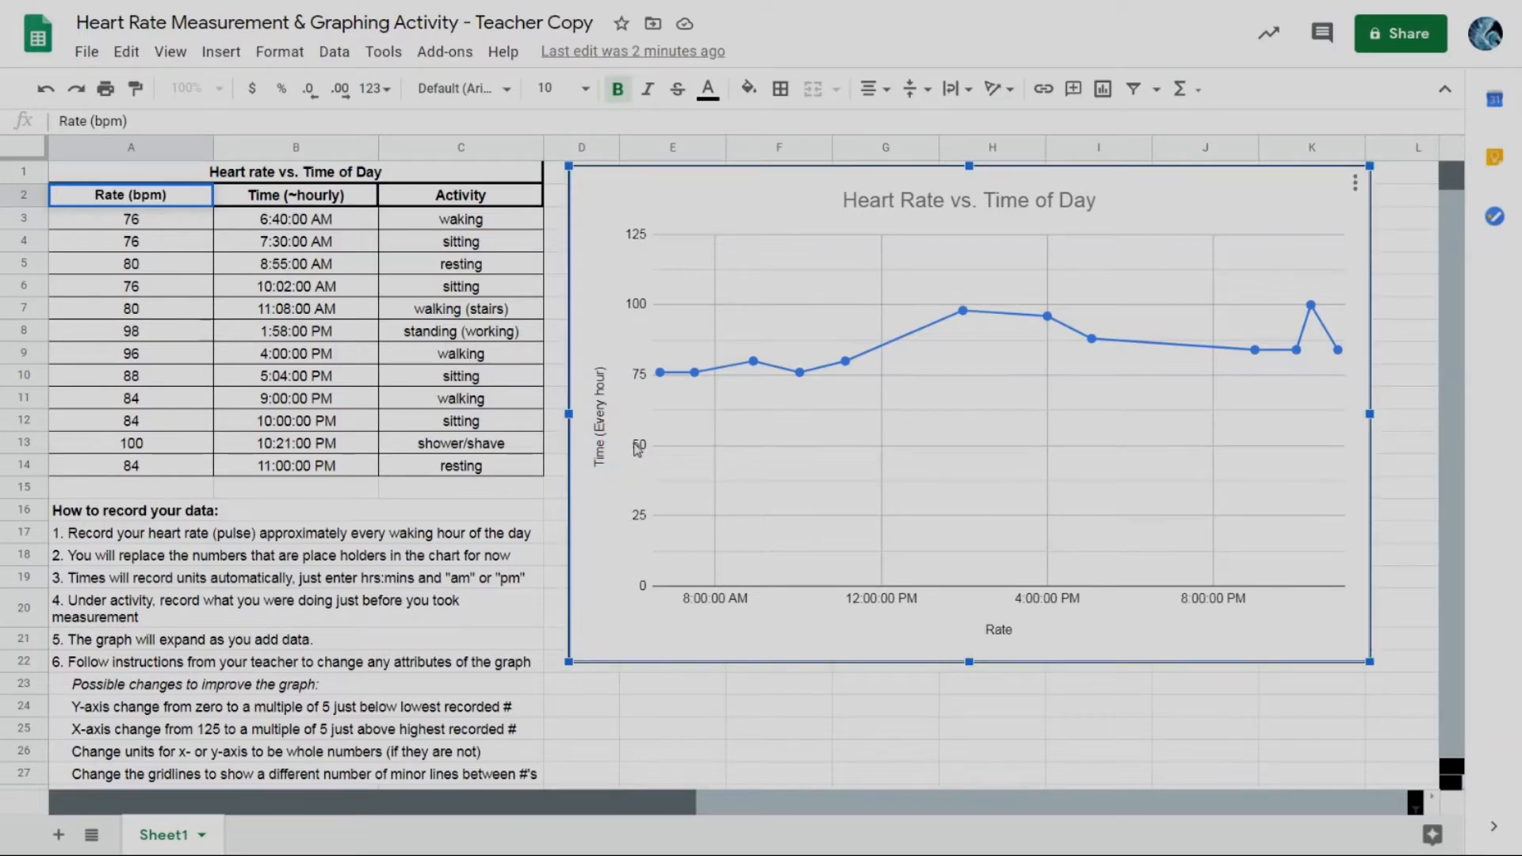
{"action": "double_click", "coordinate": [639, 446]}
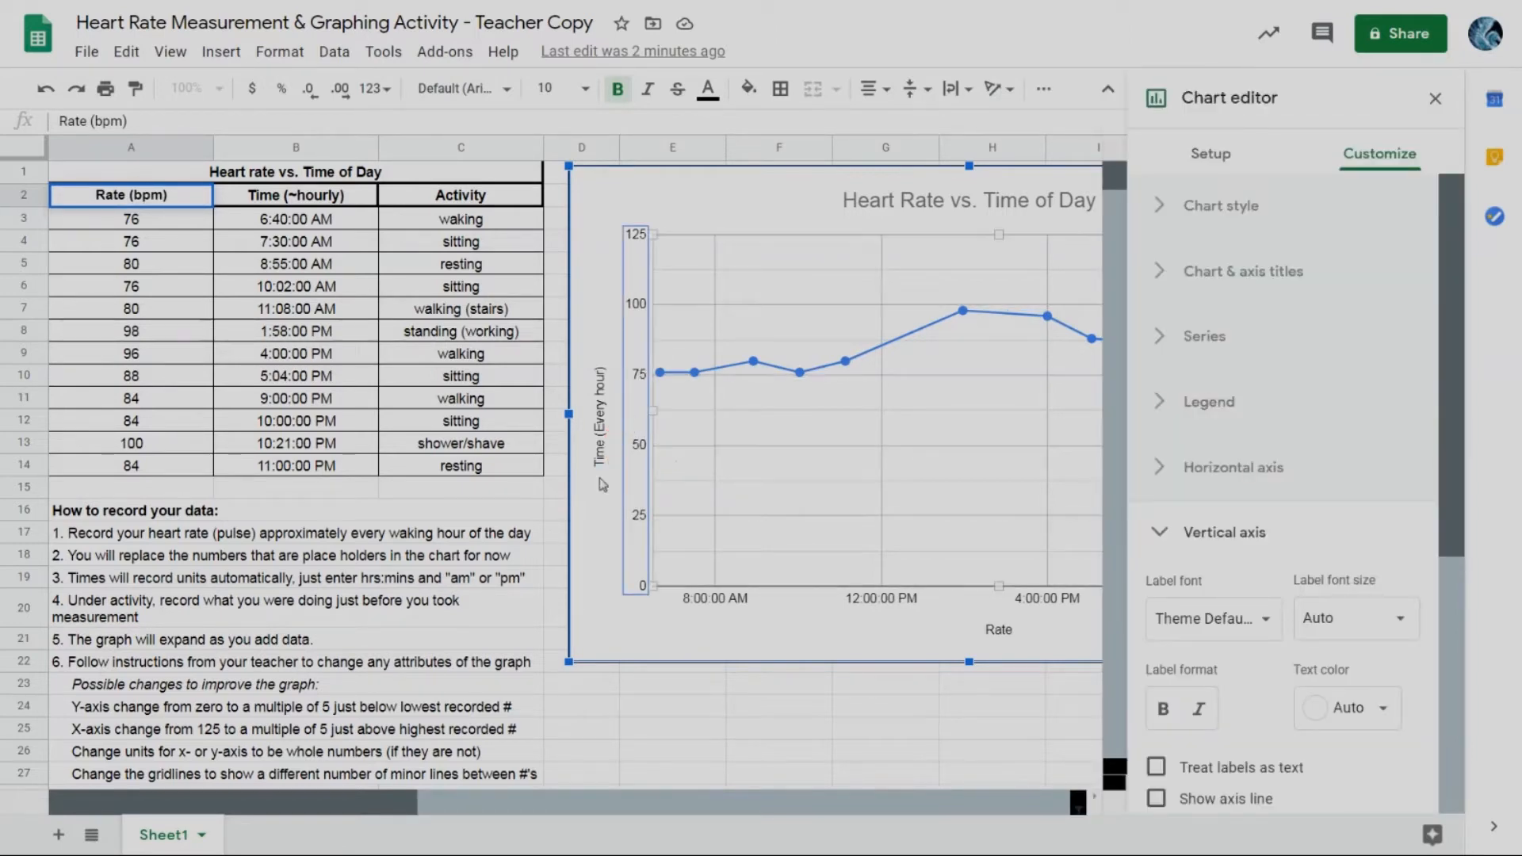
{"action": "left_click_drag", "start_coordinate": [400, 808], "coordinate": [533, 808]}
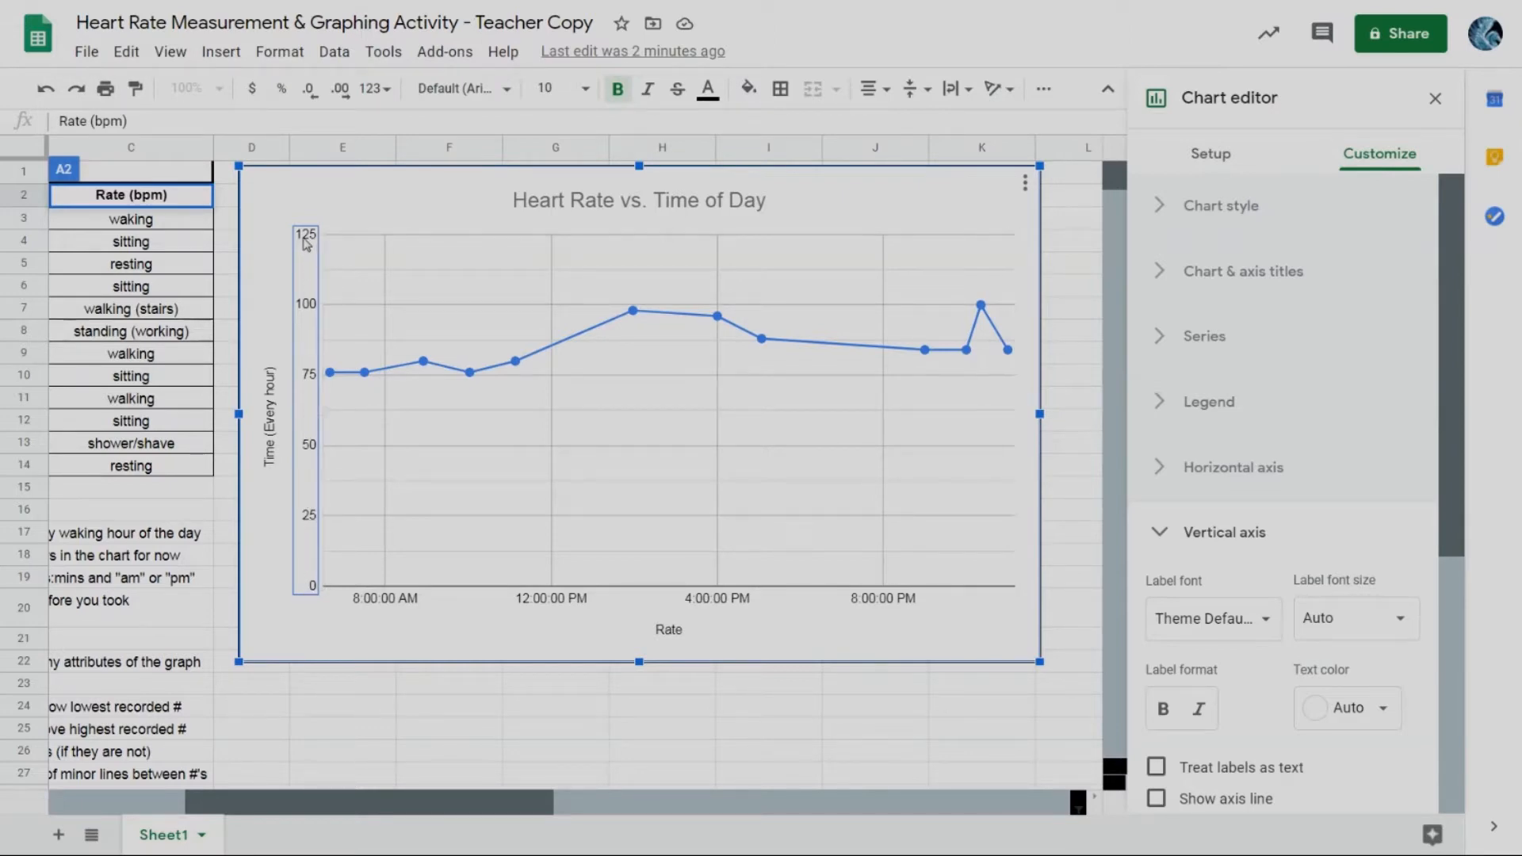
{"action": "left_click_drag", "start_coordinate": [1450, 466], "coordinate": [1464, 670]}
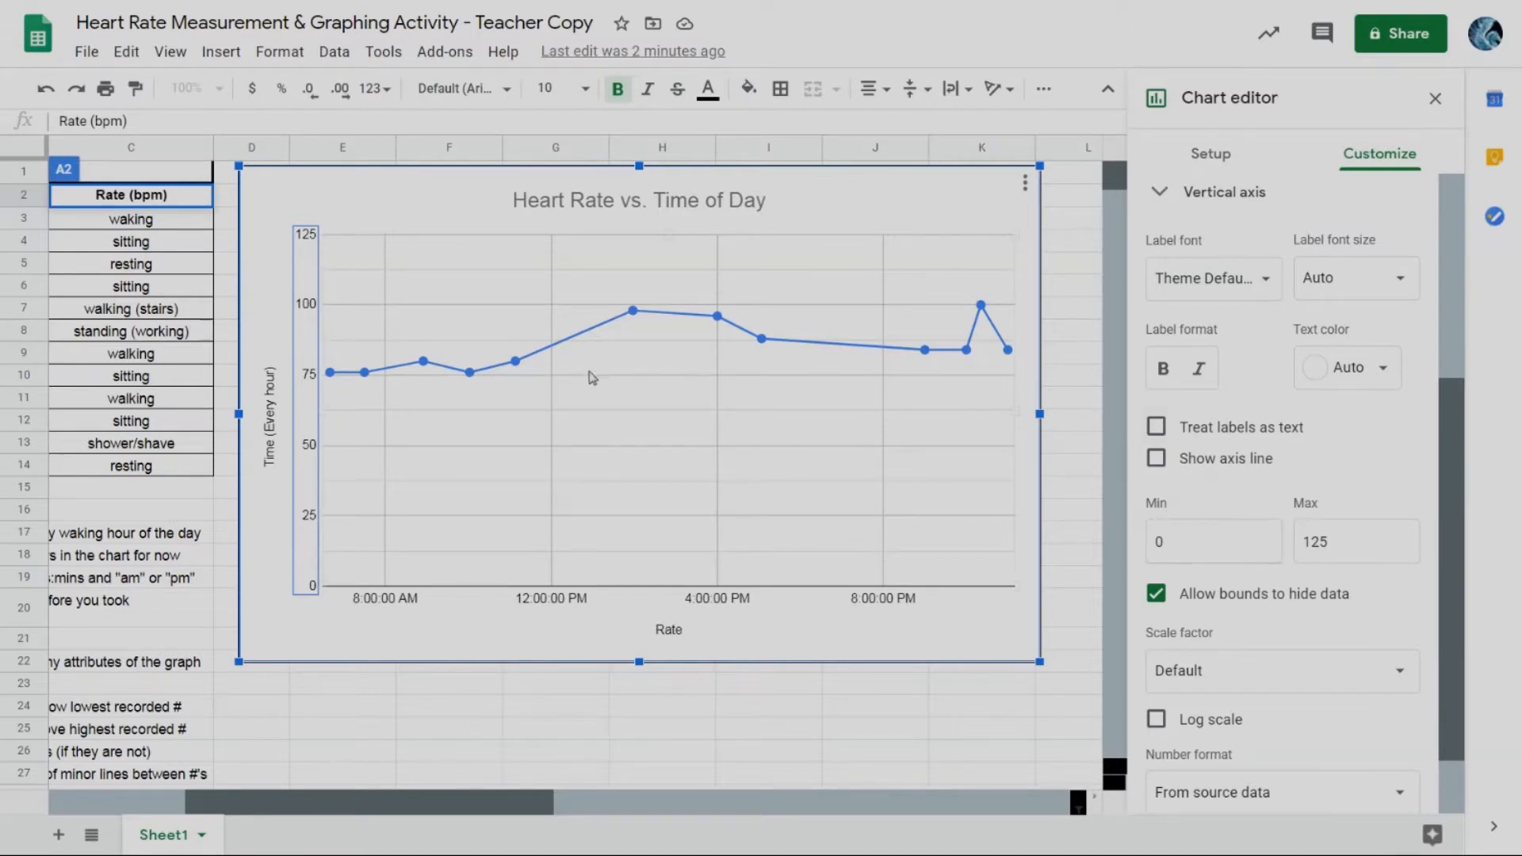
{"action": "left_click", "coordinate": [1180, 544]}
{"action": "double_click", "coordinate": [1180, 543]}
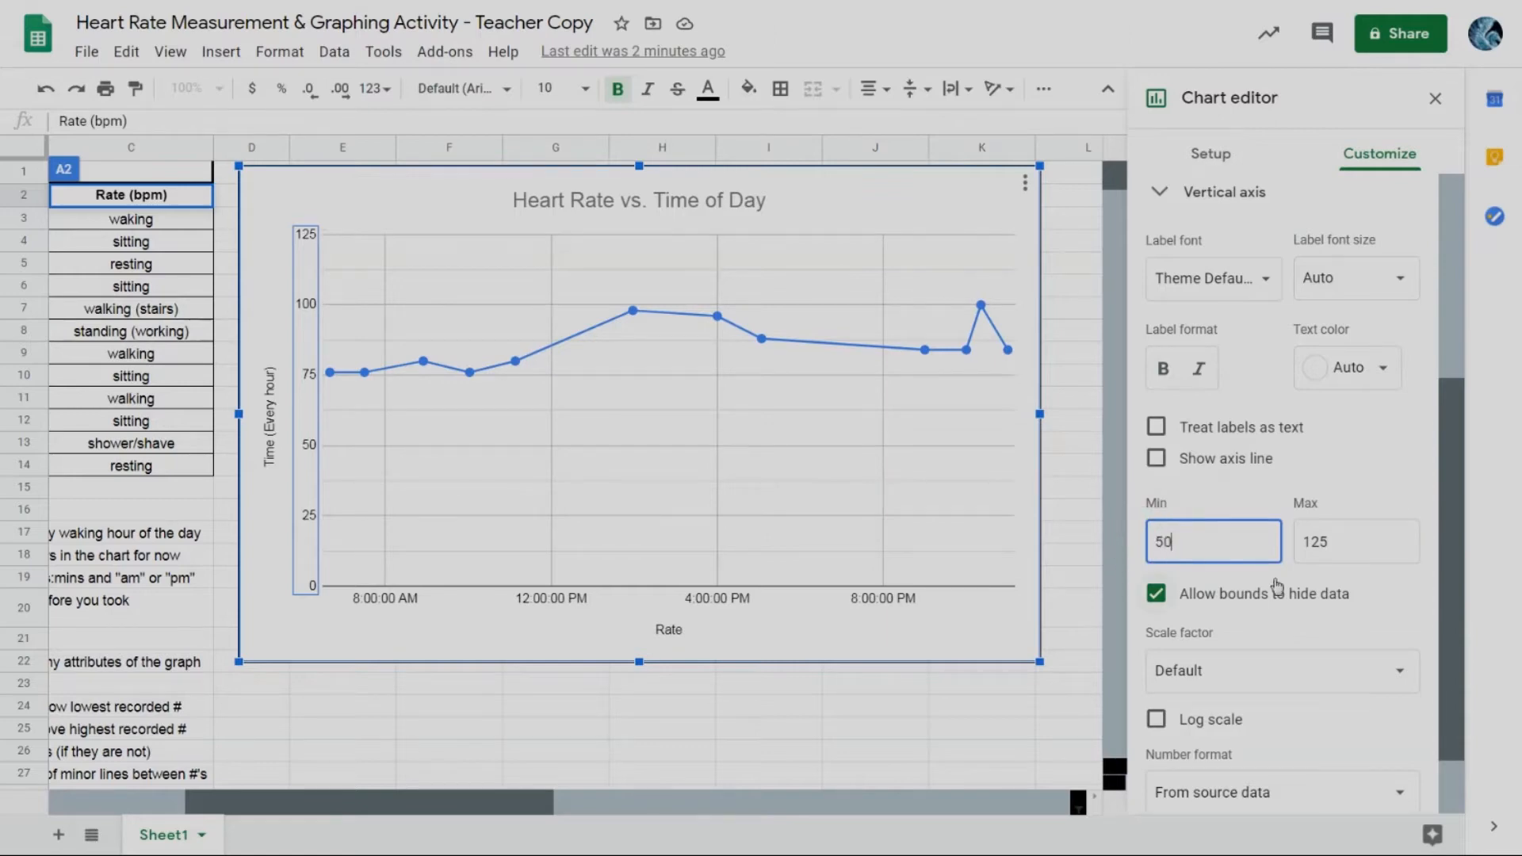
{"action": "type", "text": "50"}
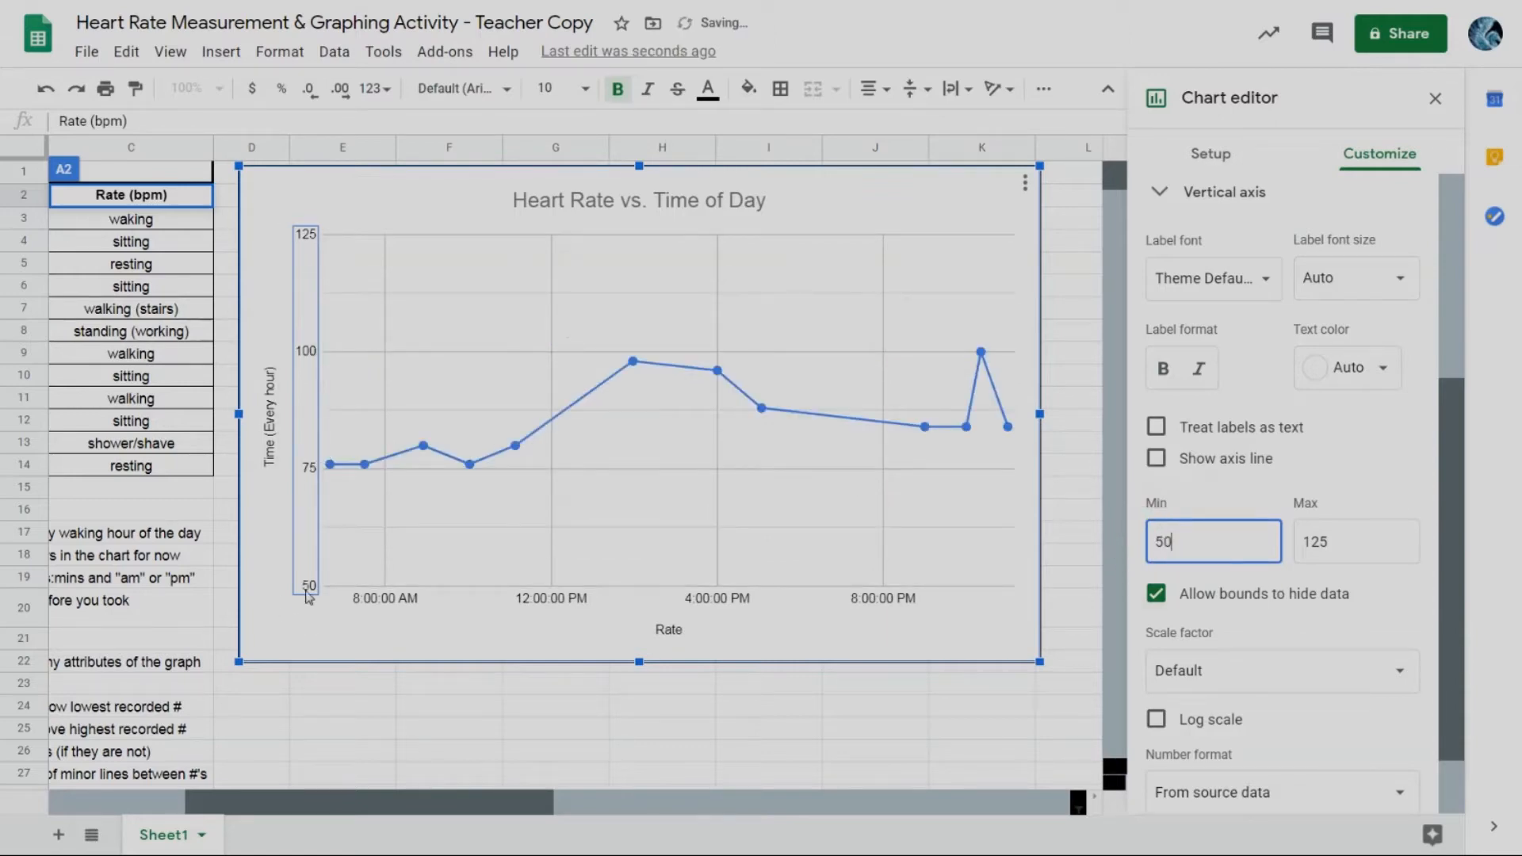
{"action": "left_click", "coordinate": [1350, 539]}
{"action": "double_click", "coordinate": [1317, 540]}
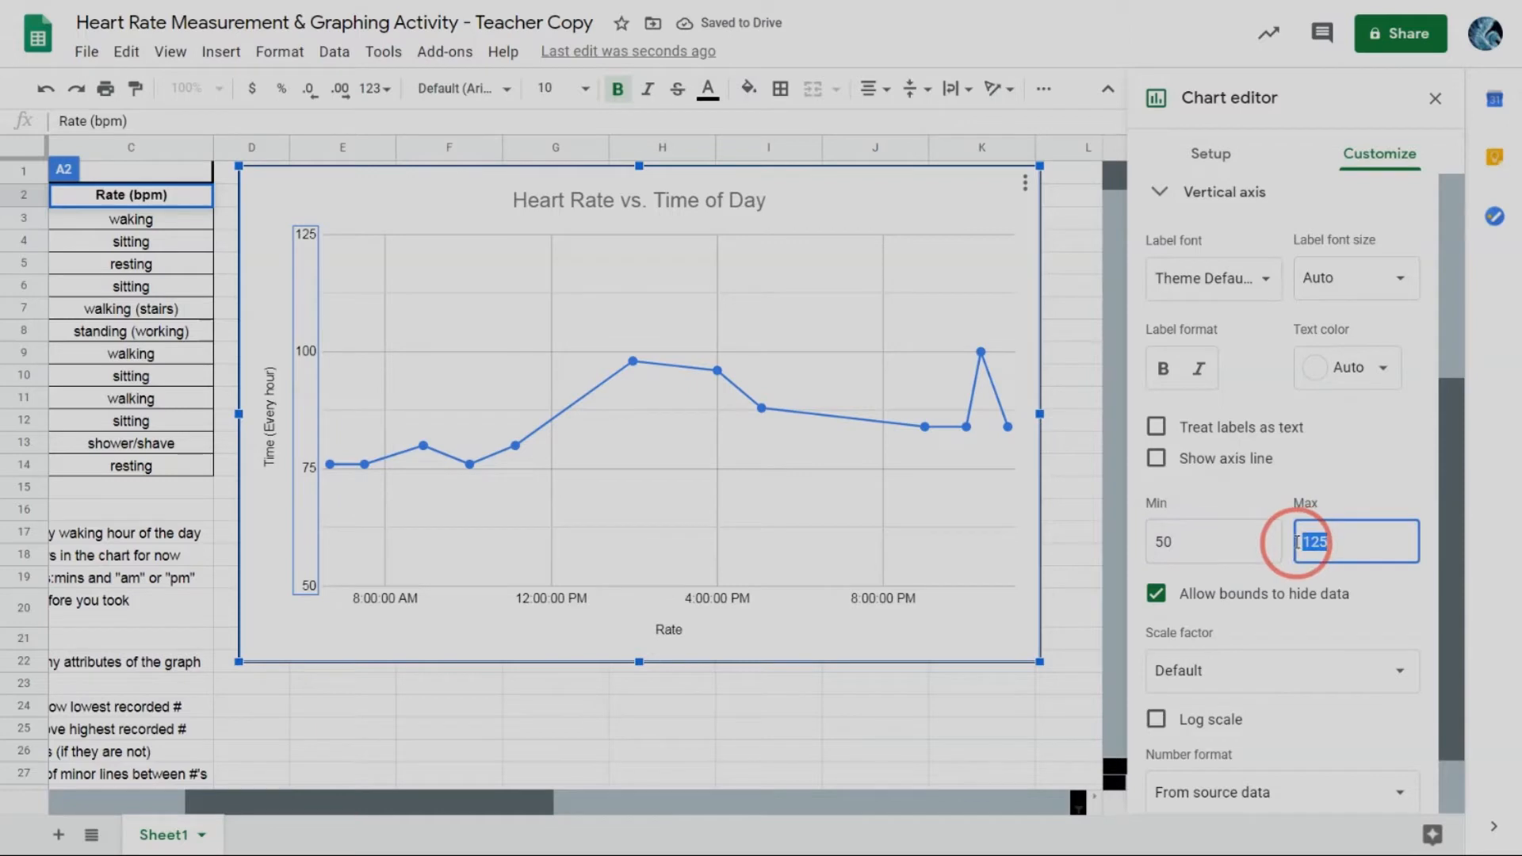
{"action": "type", "text": "110"}
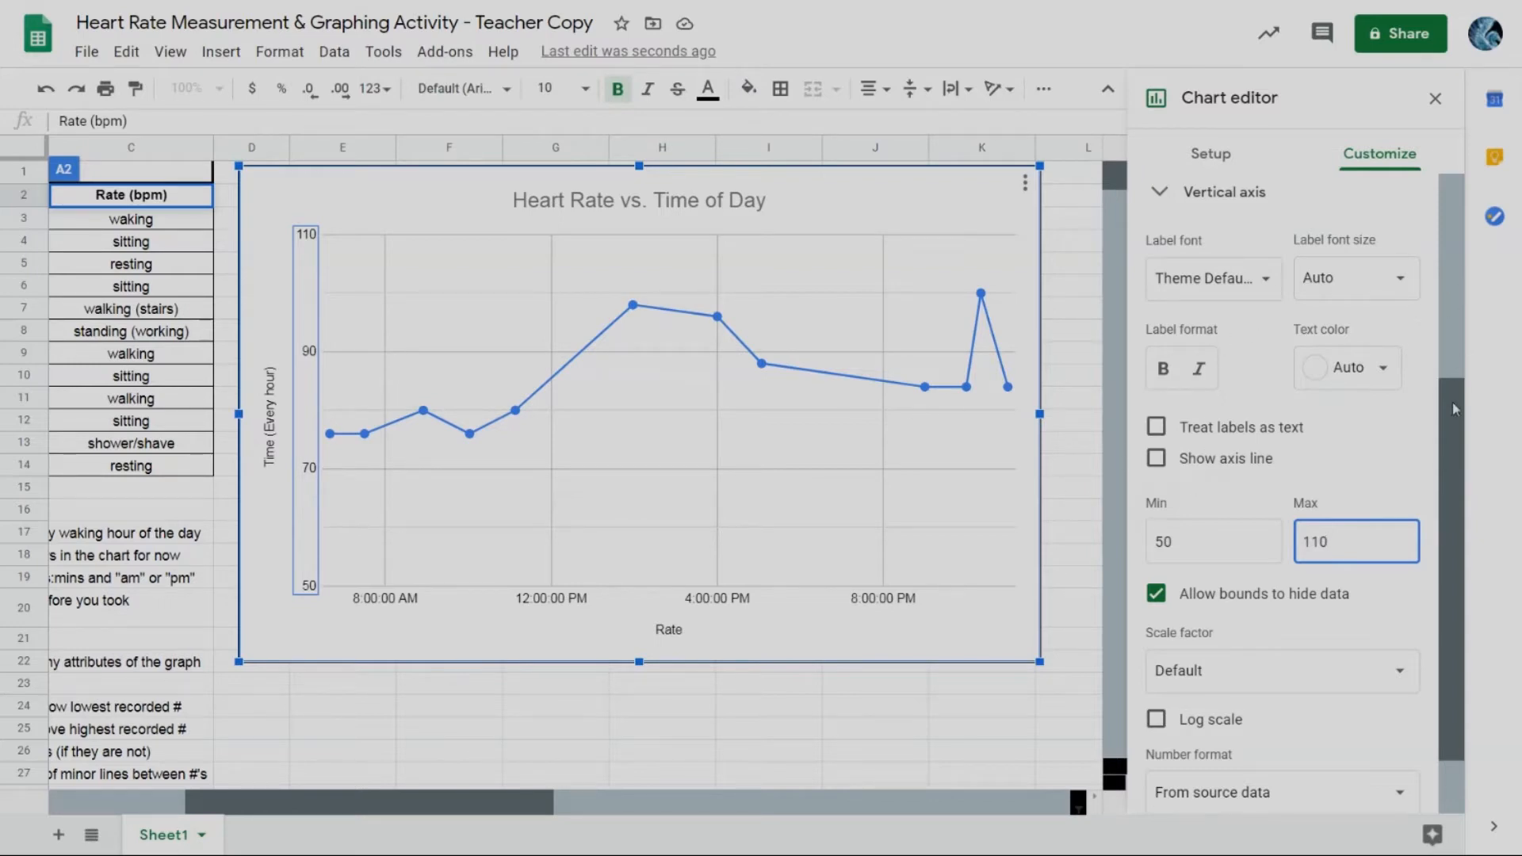
Step: Set the major gridline step of the chart's vertical axis to 10
{"action": "left_click_drag", "start_coordinate": [1453, 403], "coordinate": [1453, 456]}
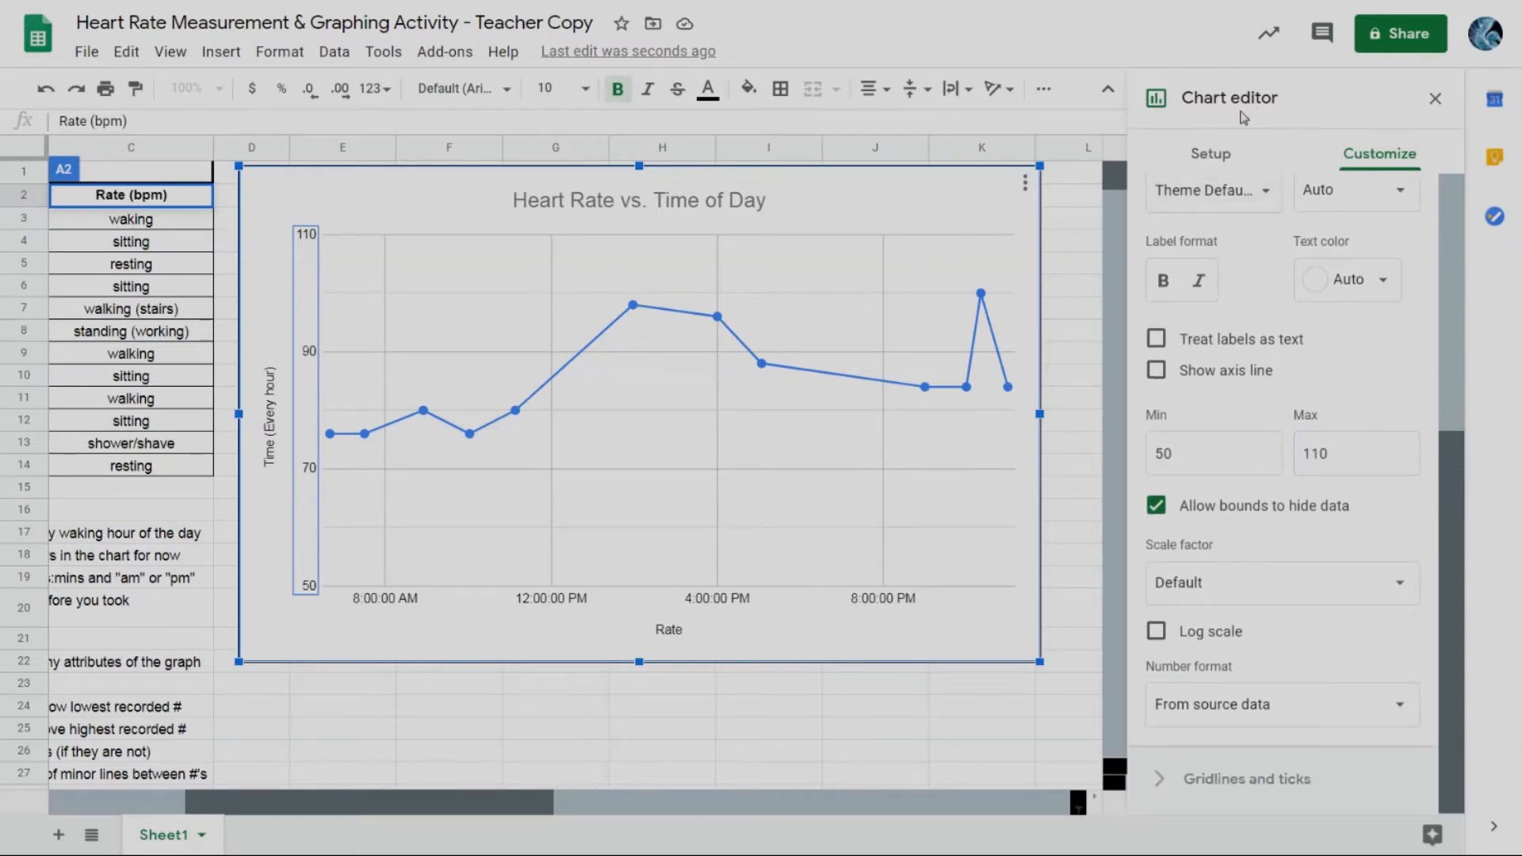
{"action": "left_click", "coordinate": [1160, 779]}
{"action": "left_click_drag", "start_coordinate": [1454, 522], "coordinate": [1443, 805]}
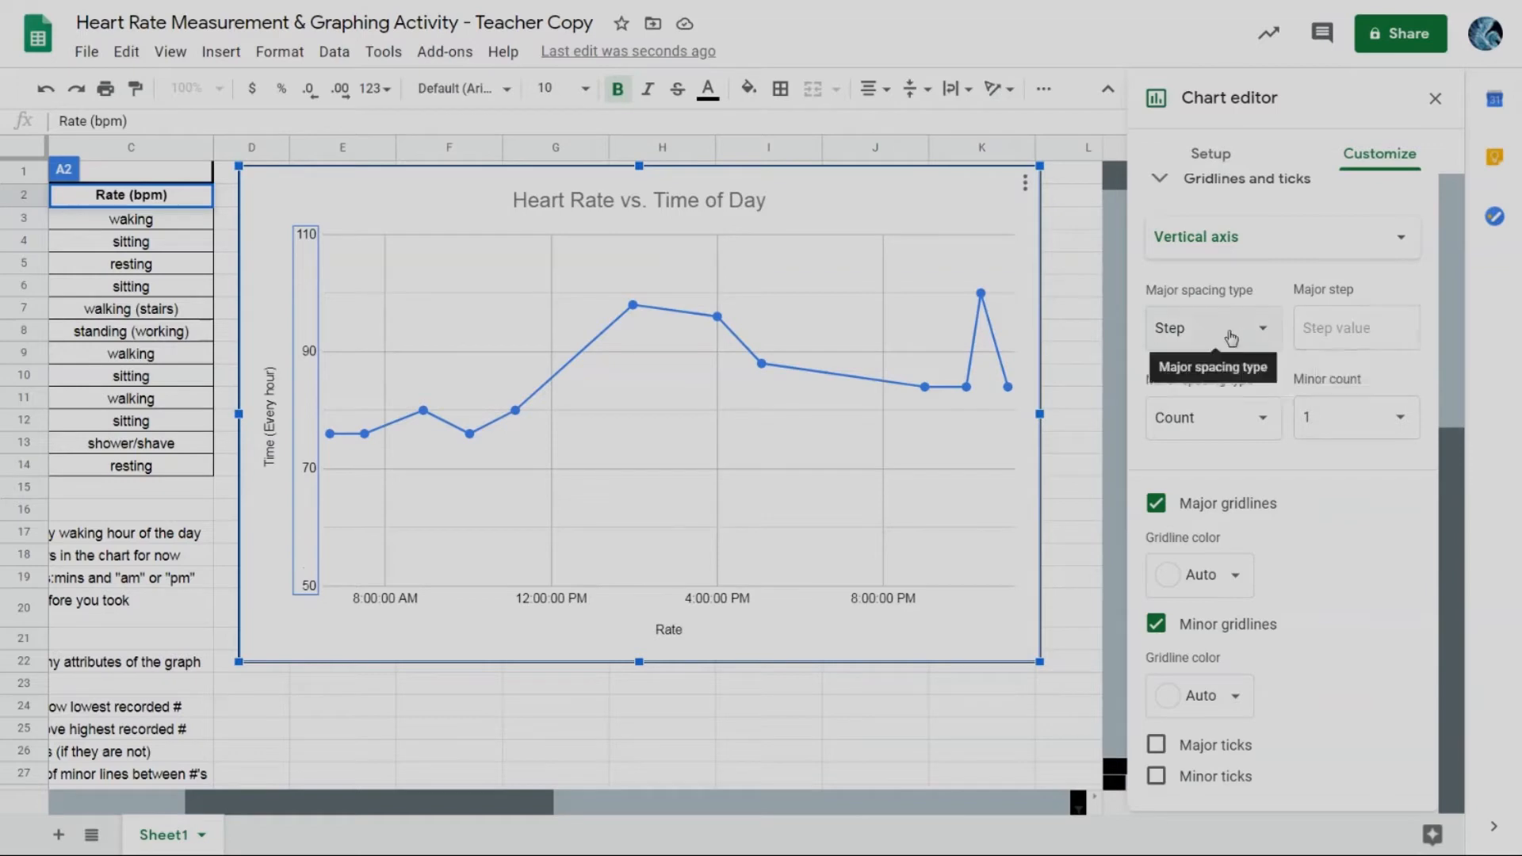
{"action": "left_click", "coordinate": [1331, 328]}
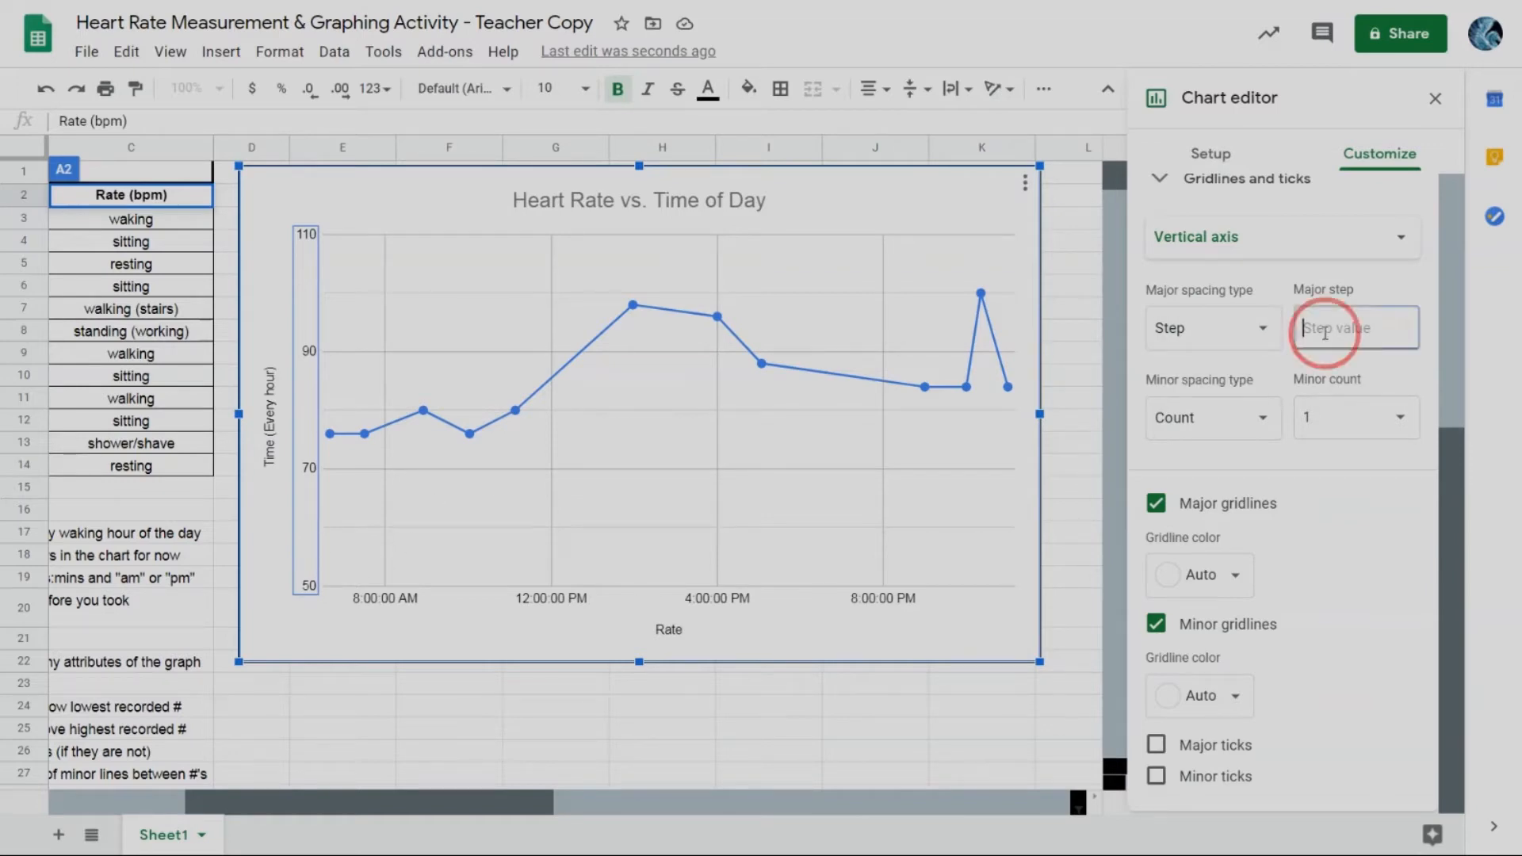
{"action": "type", "text": "10"}
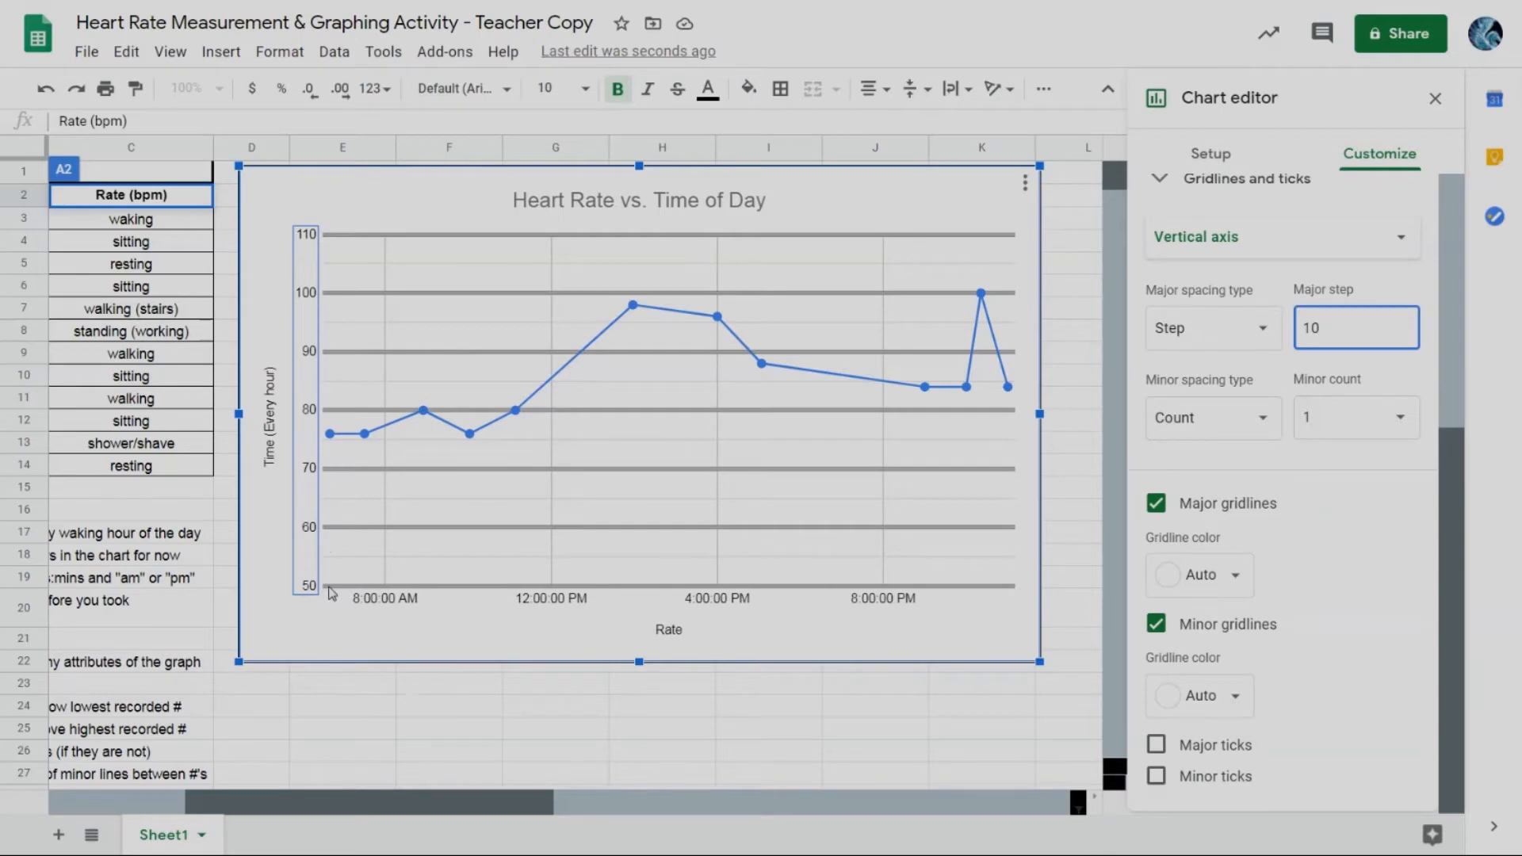
Step: Try a minor gridline count of 9 on the vertical axis and return it to 1
{"action": "left_click", "coordinate": [1335, 413]}
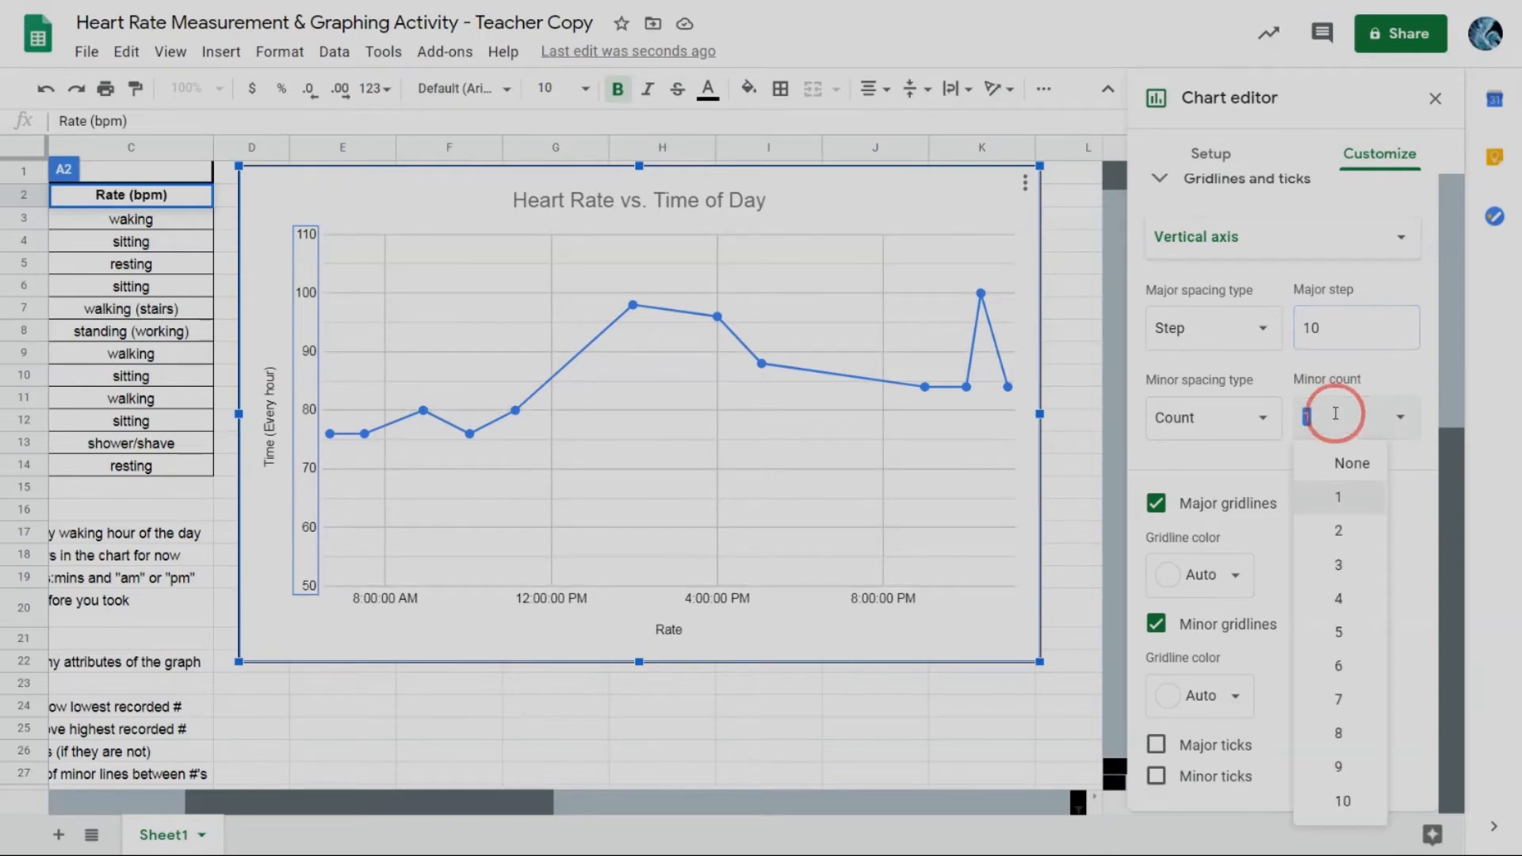
{"action": "left_click", "coordinate": [1345, 768]}
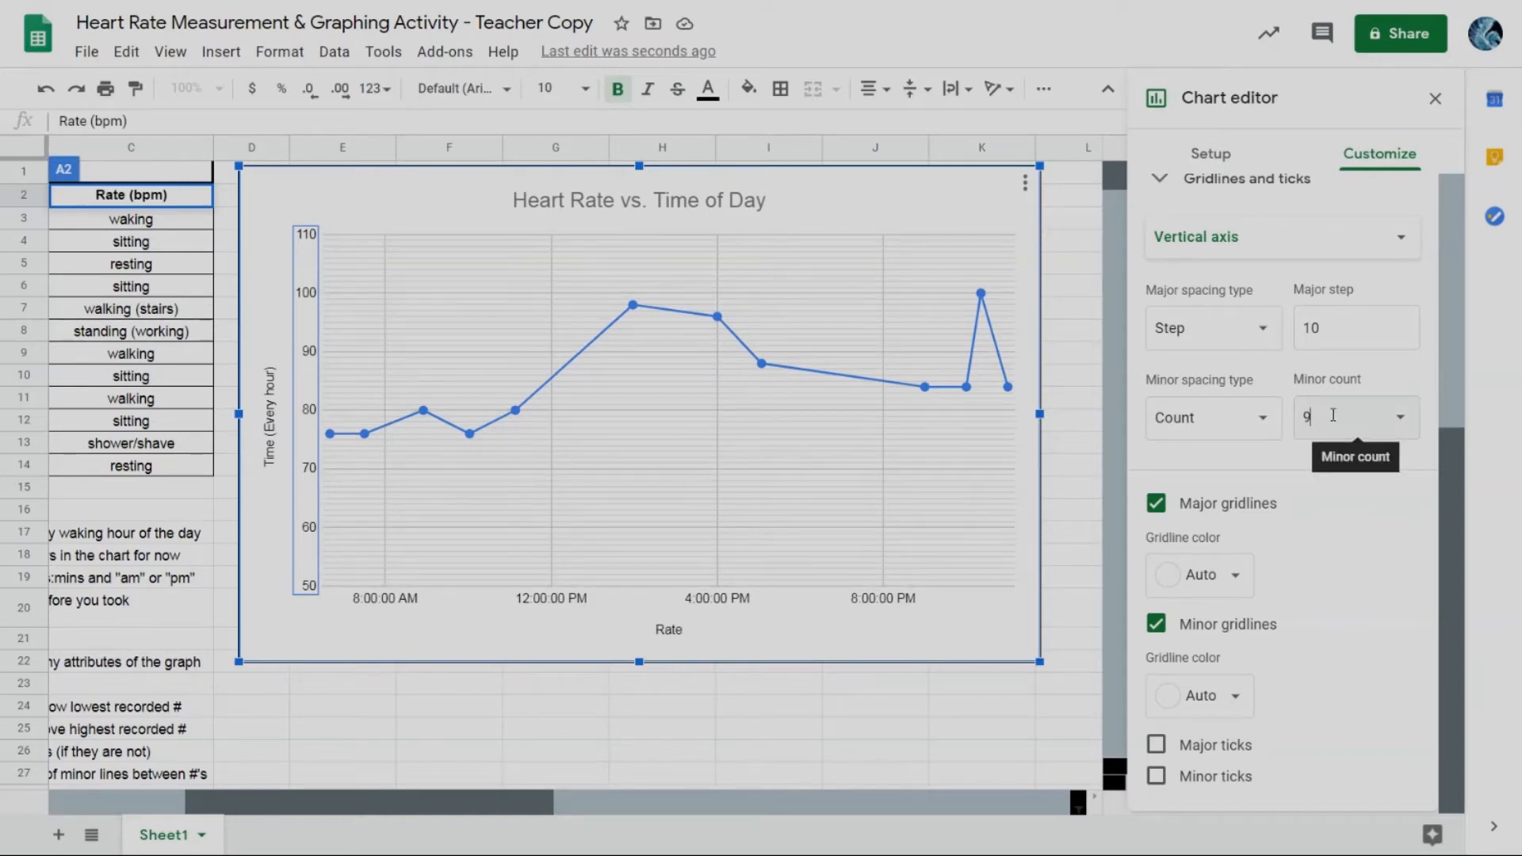
{"action": "double_click", "coordinate": [1306, 417]}
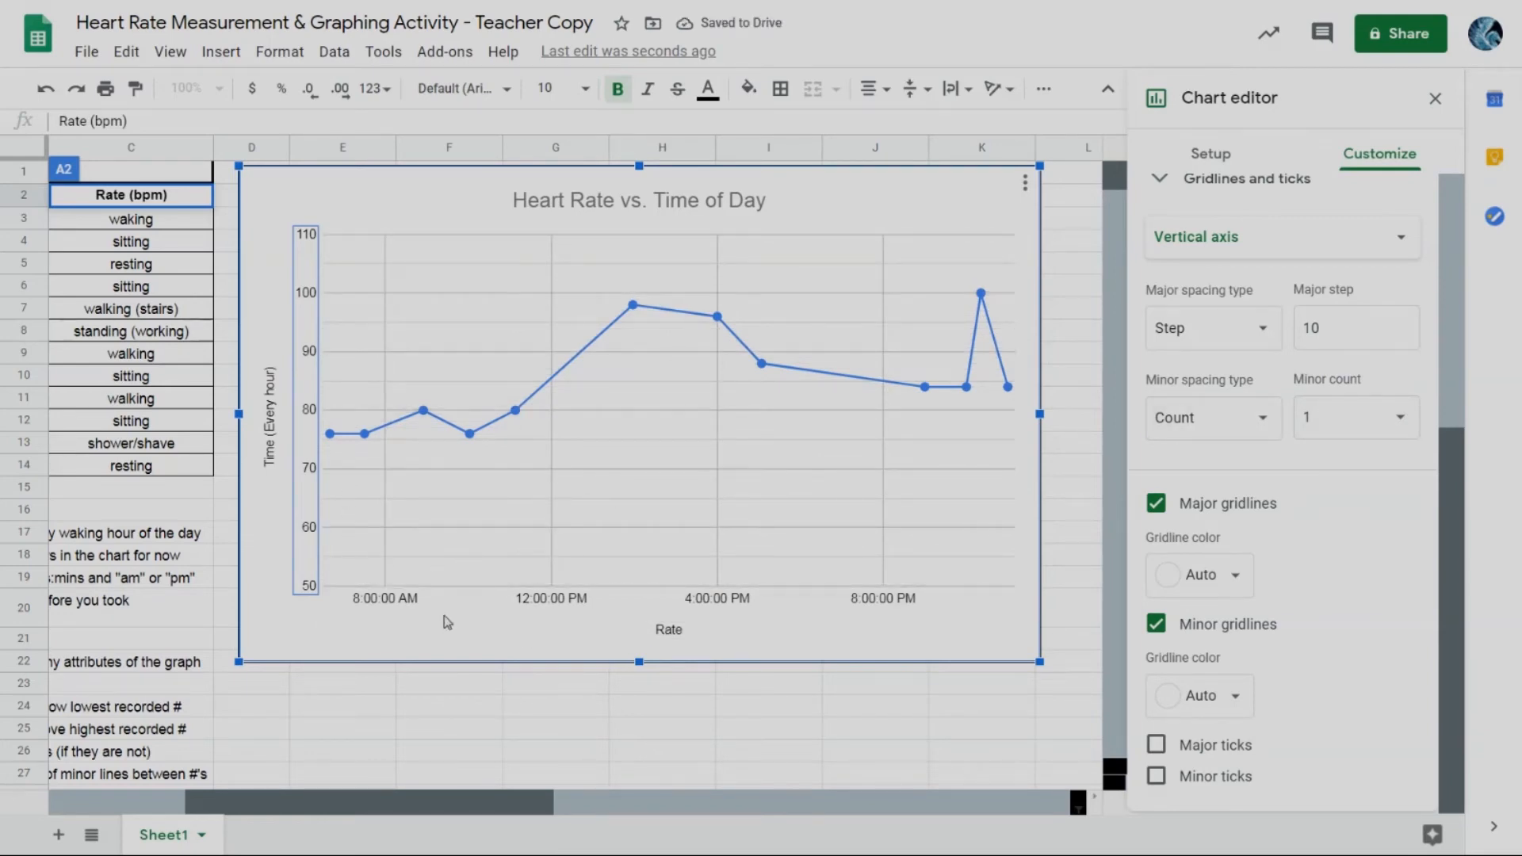
Step: Slant the horizontal axis time labels, trying 30° and 60° before settling on 90°
{"action": "left_click", "coordinate": [532, 607]}
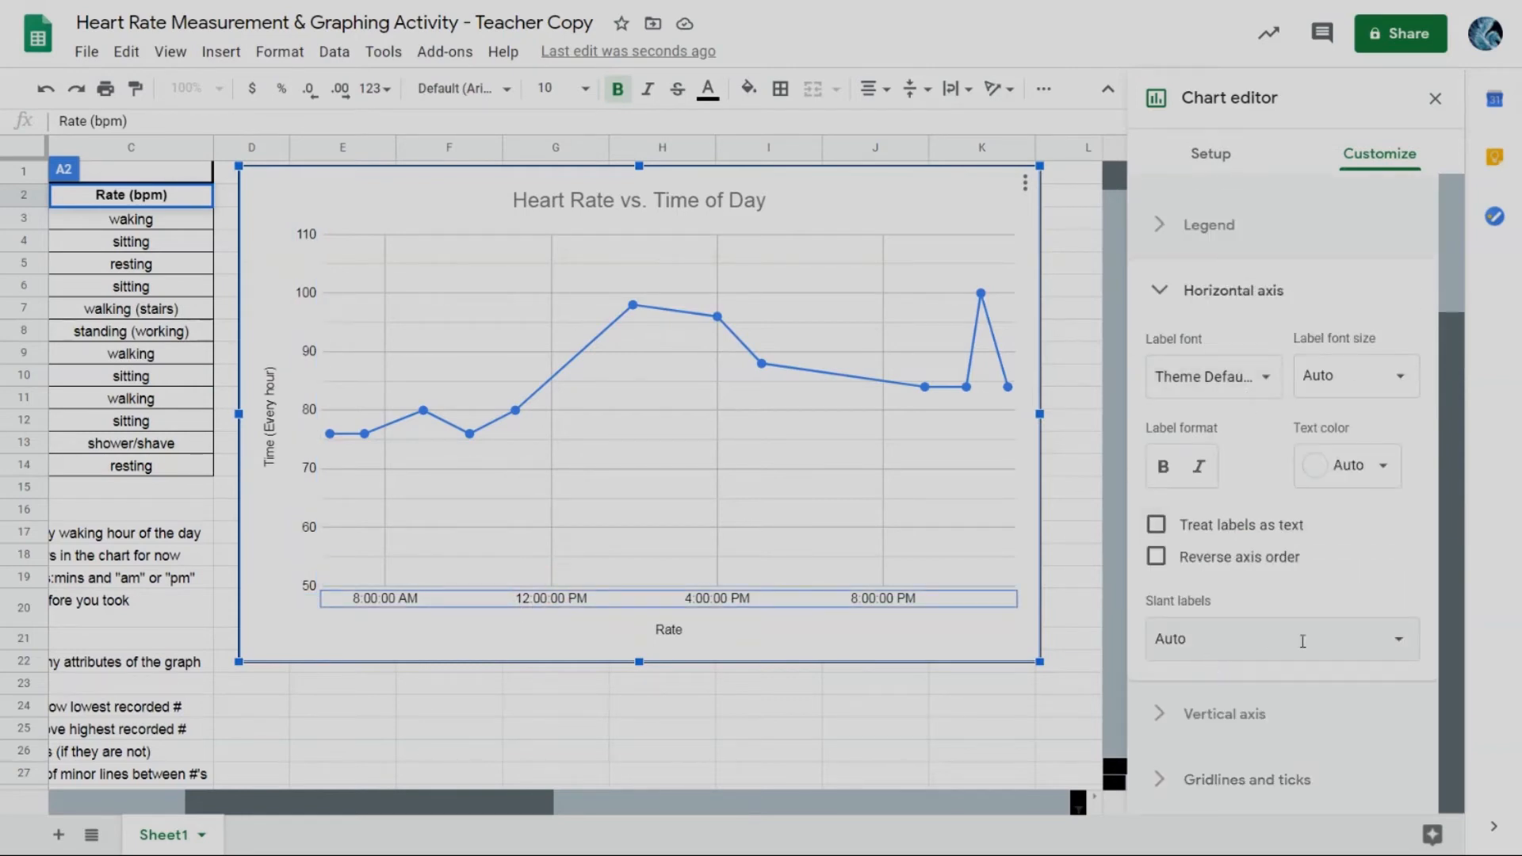
{"action": "left_click", "coordinate": [1452, 459]}
{"action": "left_click", "coordinate": [1183, 638]}
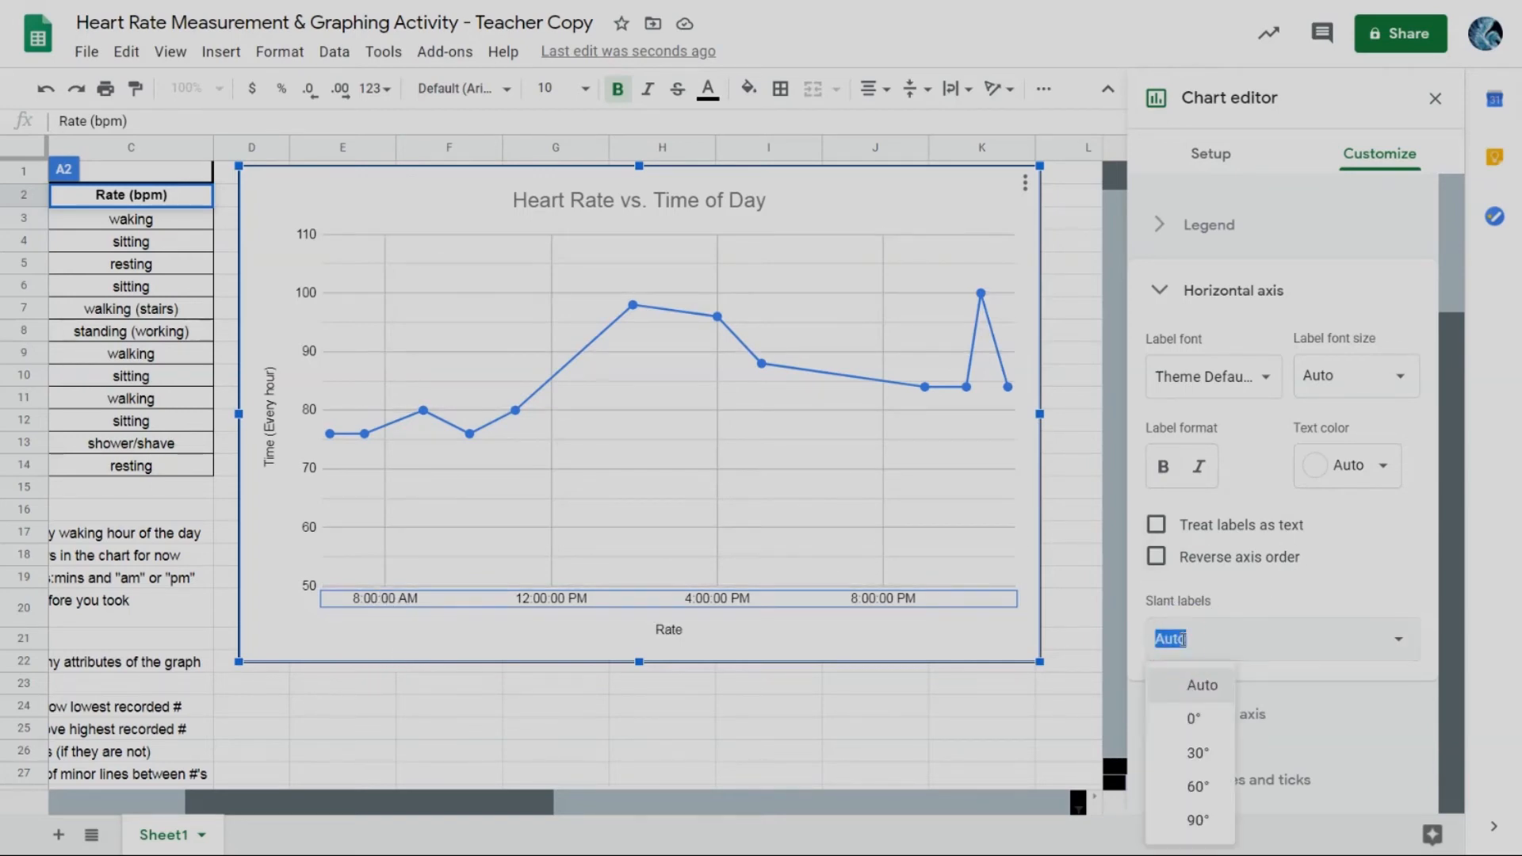
{"action": "left_click", "coordinate": [1186, 752]}
{"action": "left_click", "coordinate": [1169, 641]}
{"action": "left_click", "coordinate": [1396, 642]}
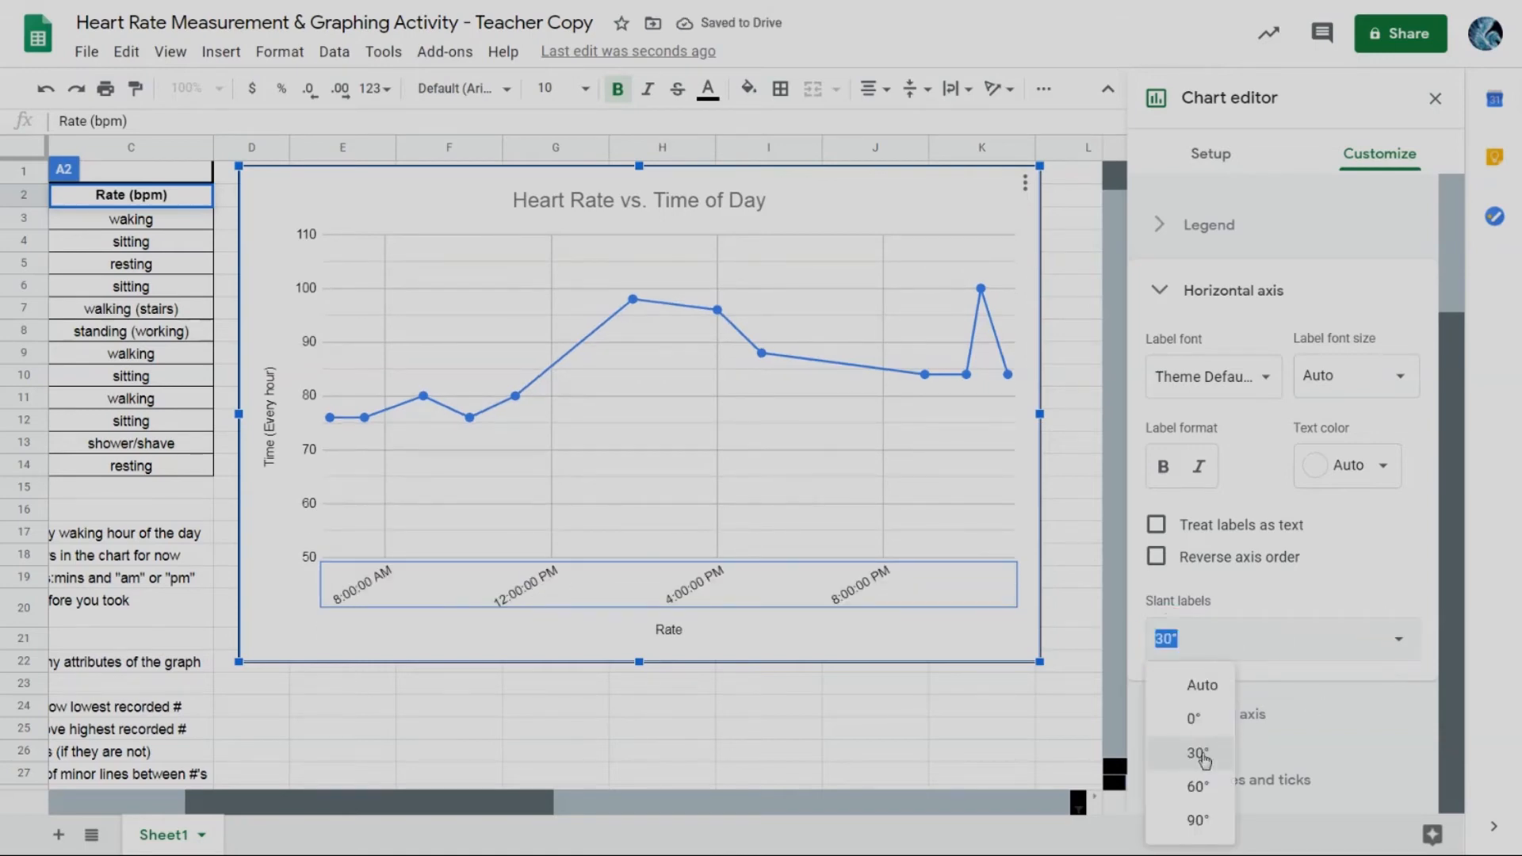
{"action": "left_click", "coordinate": [1188, 783]}
{"action": "left_click", "coordinate": [1401, 642]}
{"action": "left_click", "coordinate": [1195, 819]}
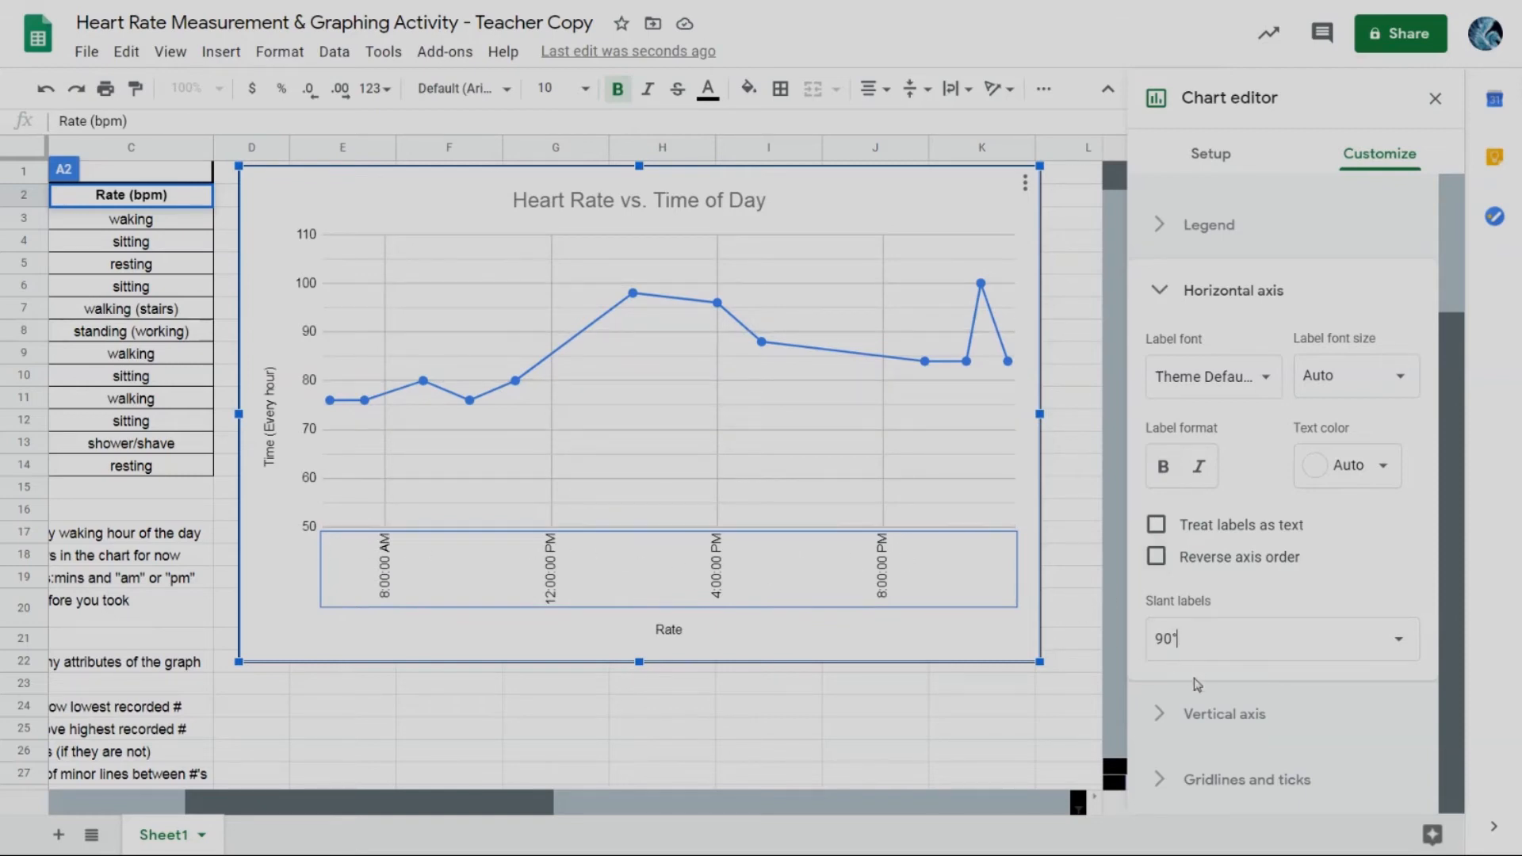
Step: Set the major gridline count of the horizontal axis to 12
{"action": "left_click", "coordinate": [1163, 783]}
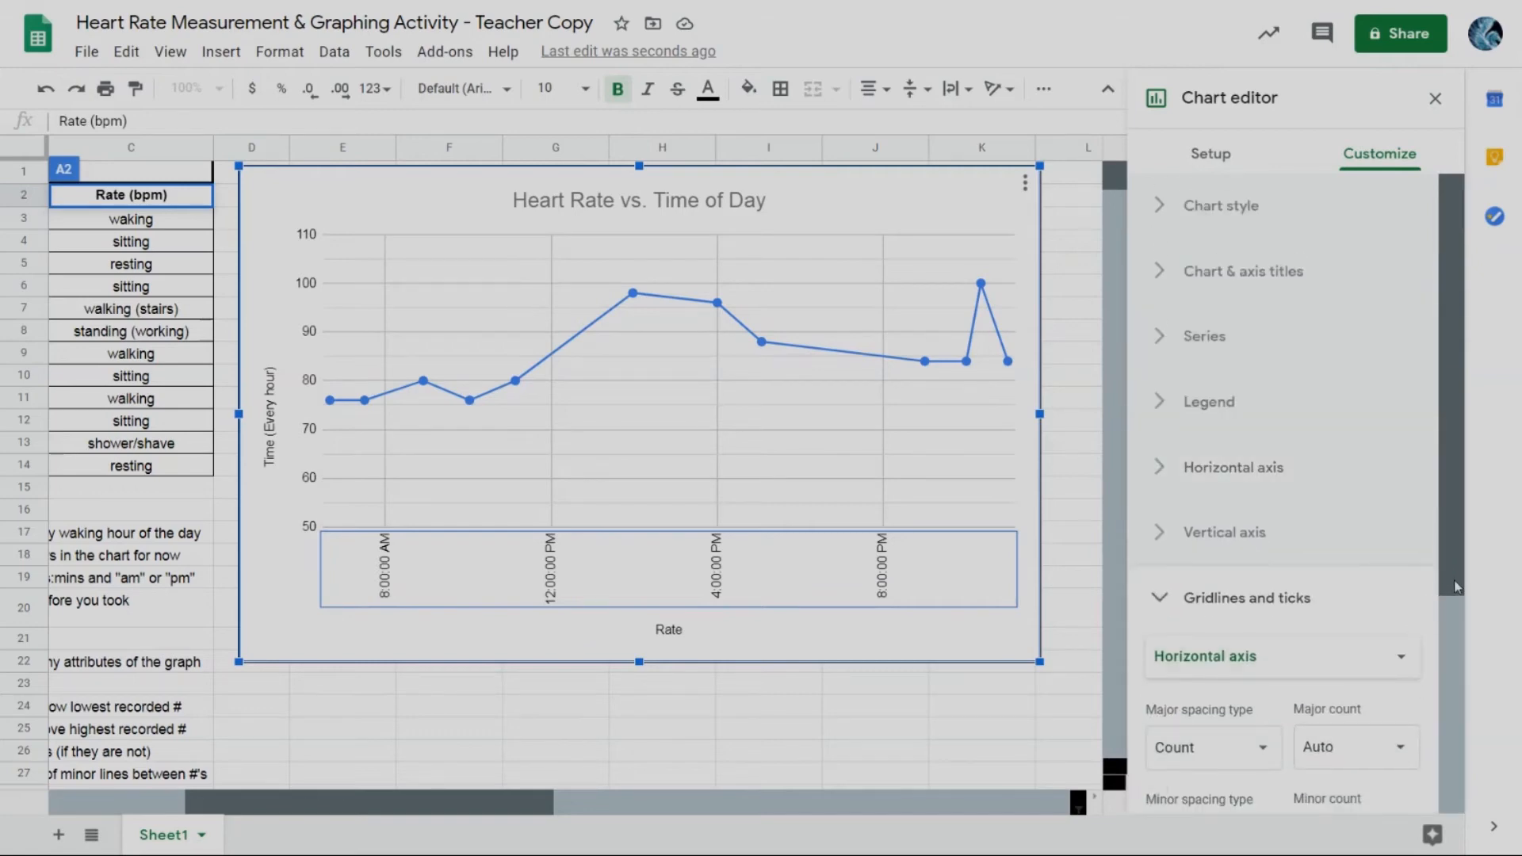
{"action": "scroll", "coordinate": [1454, 587], "scroll_direction": "down", "scroll_amount": 4}
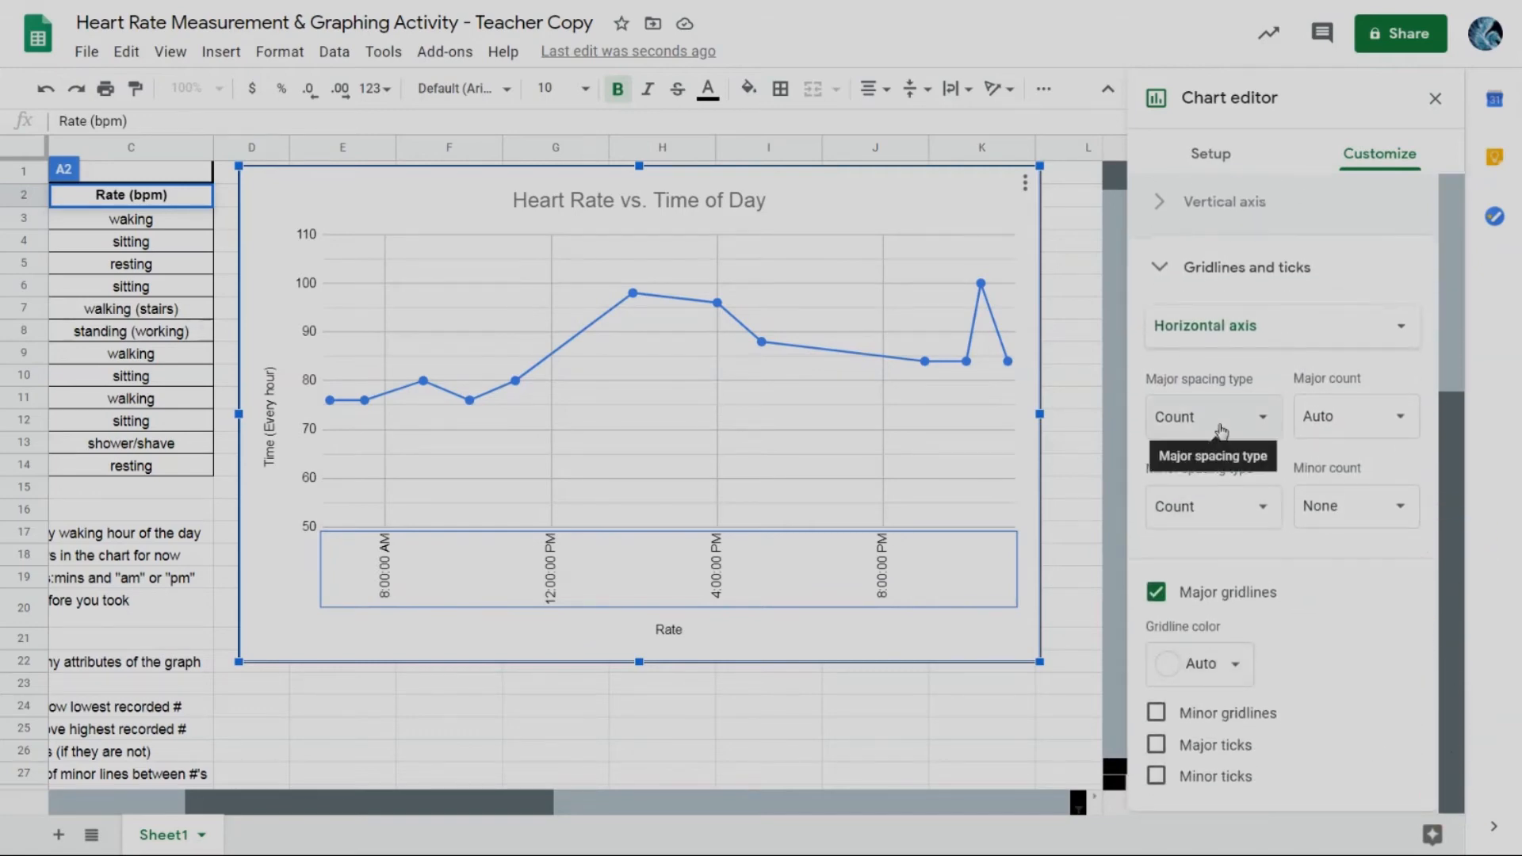
{"action": "left_click", "coordinate": [1336, 416]}
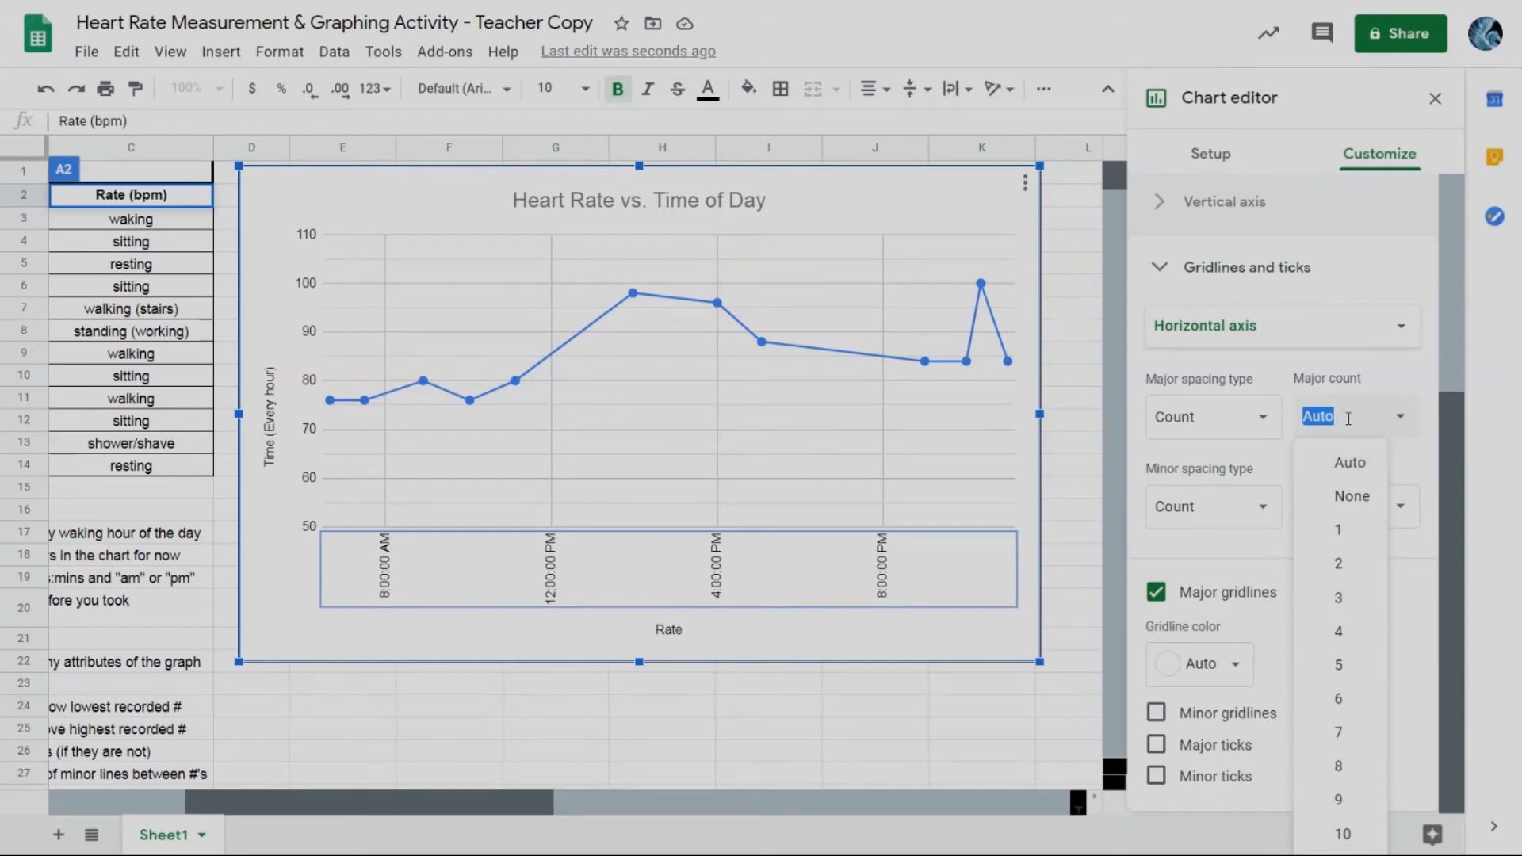
{"action": "type", "text": "12"}
{"action": "key", "text": "Return"}
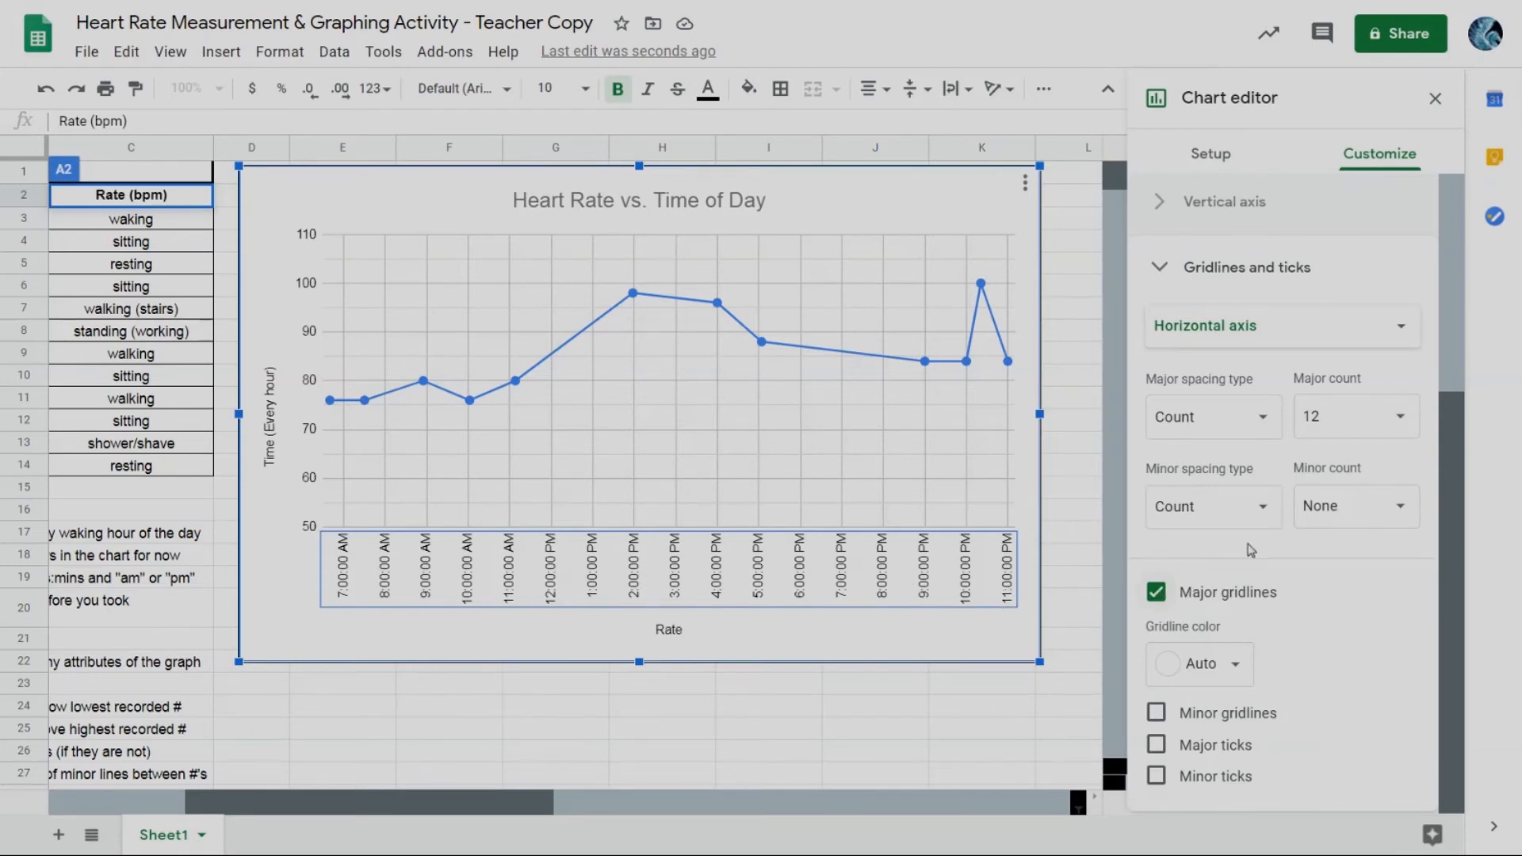
Step: Try major gridline counts of 11 and 13 on the horizontal axis
{"action": "left_click", "coordinate": [1318, 420]}
{"action": "type", "text": "11"}
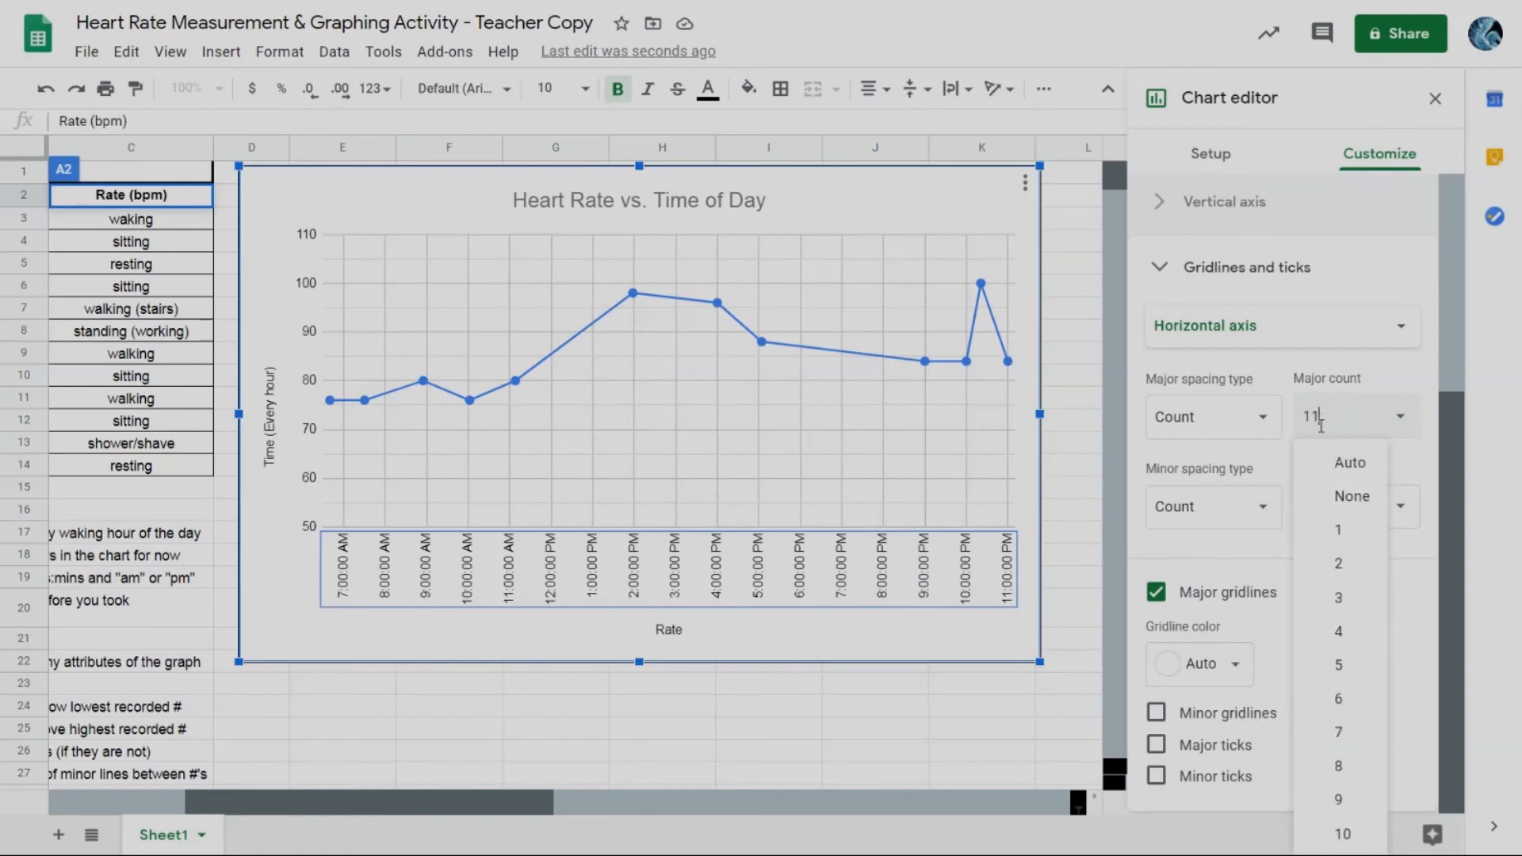
{"action": "key", "text": "Return"}
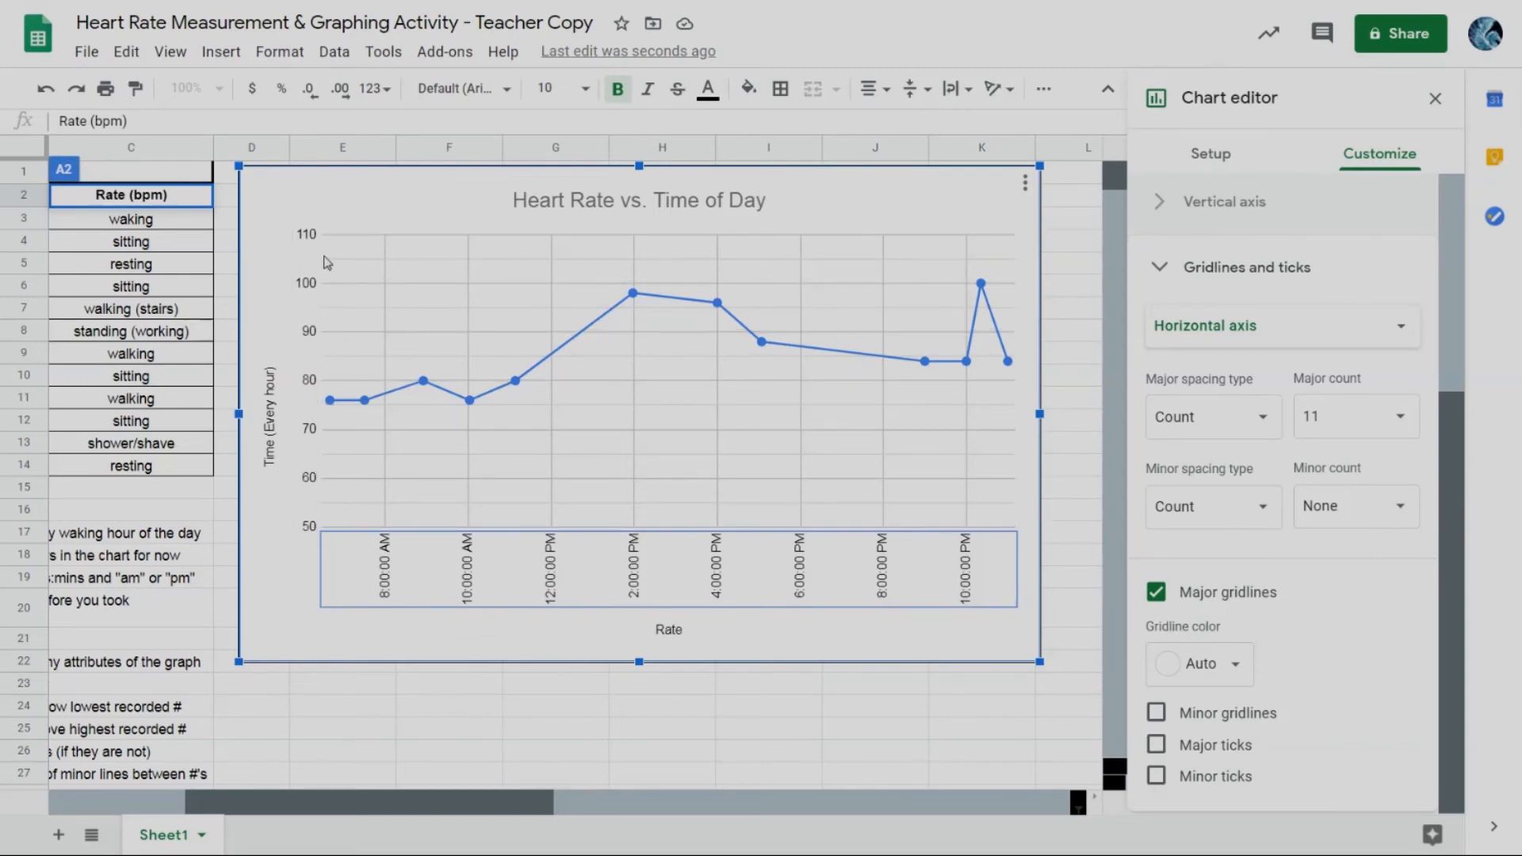
{"action": "left_click", "coordinate": [1328, 419]}
{"action": "type", "text": "13"}
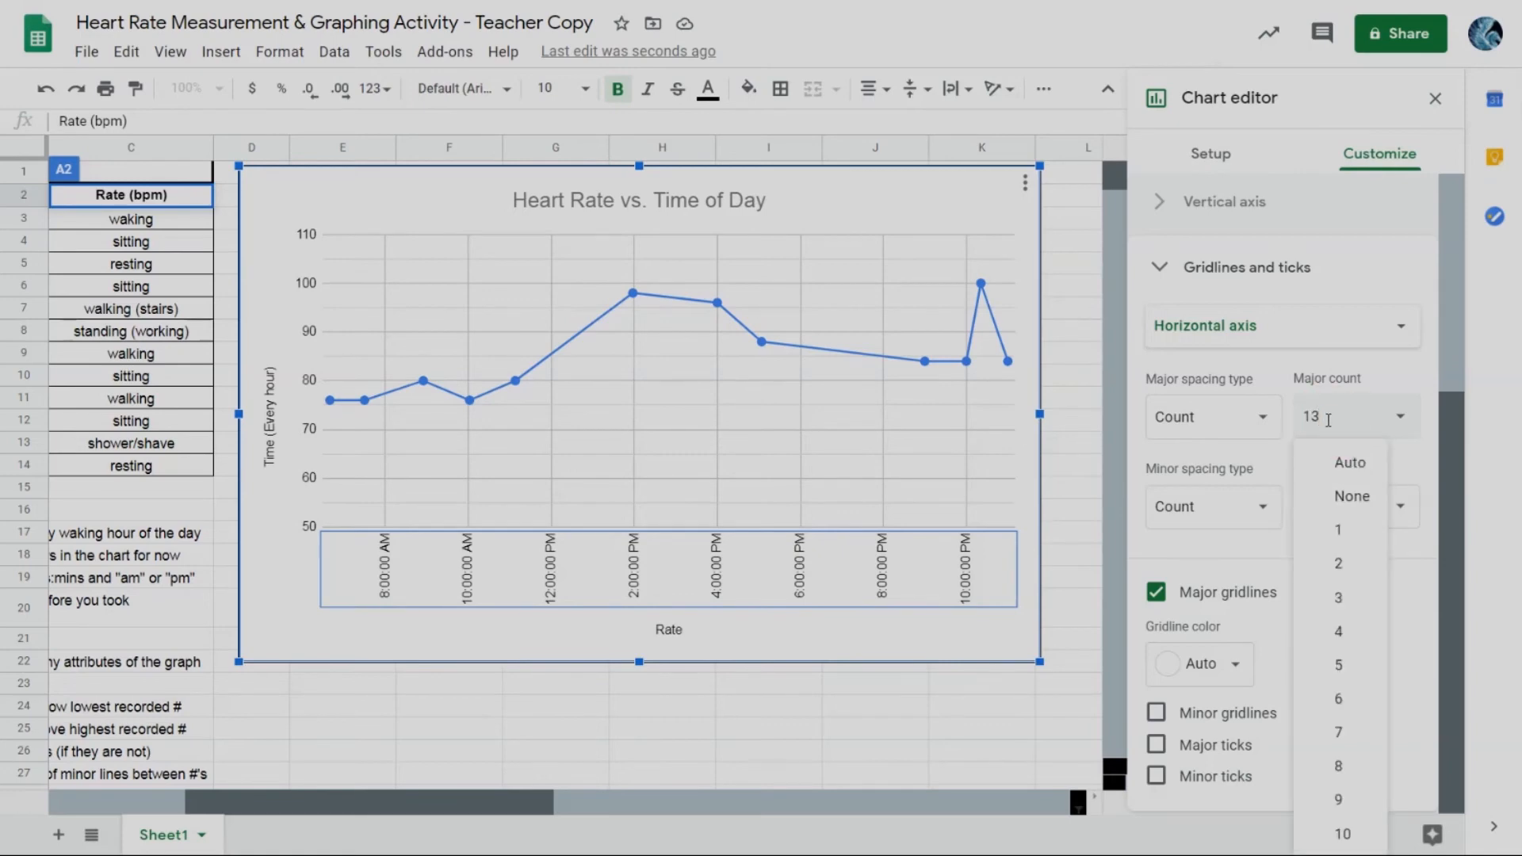
{"action": "key", "text": "Return"}
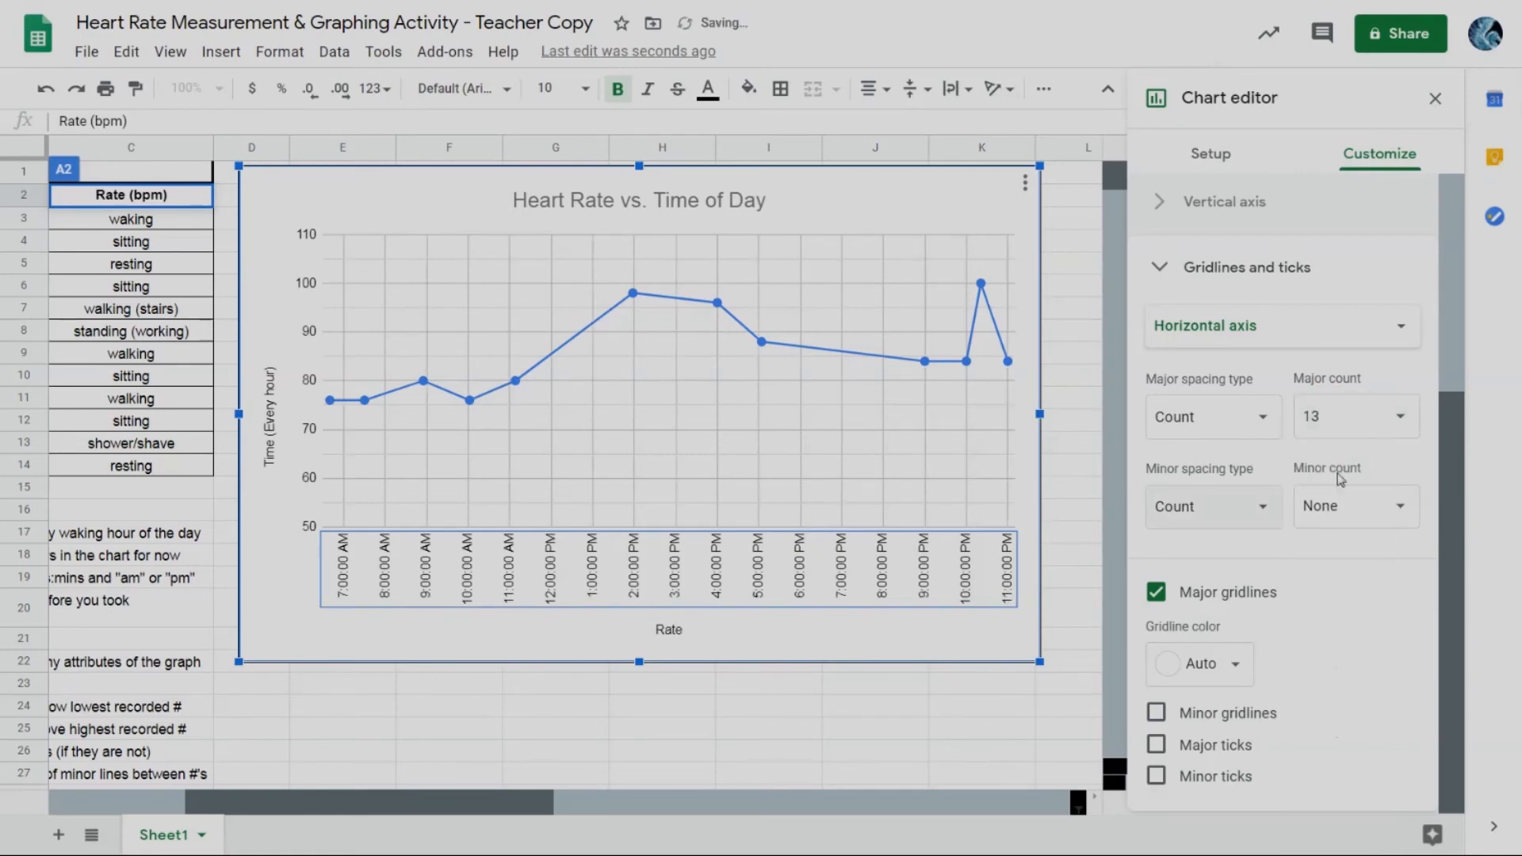
Step: Set the horizontal axis gridlines back to a major count of 12 and give them a minor count of 1
{"action": "left_click", "coordinate": [1337, 421]}
{"action": "type", "text": "12"}
{"action": "key", "text": "Return"}
{"action": "left_click", "coordinate": [1333, 508]}
{"action": "left_click", "coordinate": [1339, 165]}
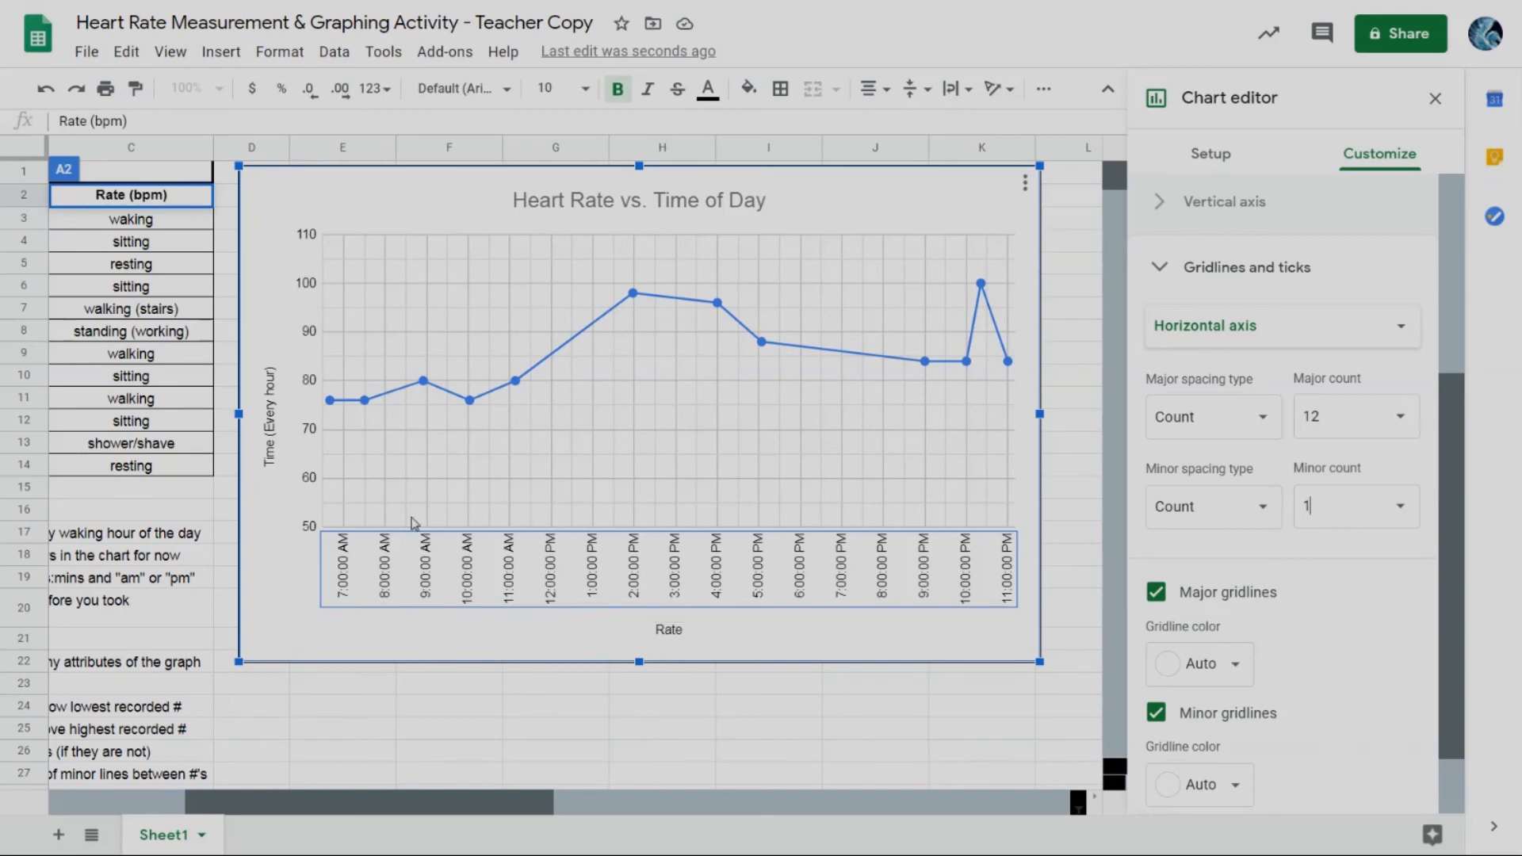
Step: Change the chart's vertical axis title to "Heart Rate (bpm)"
{"action": "left_click", "coordinate": [271, 420]}
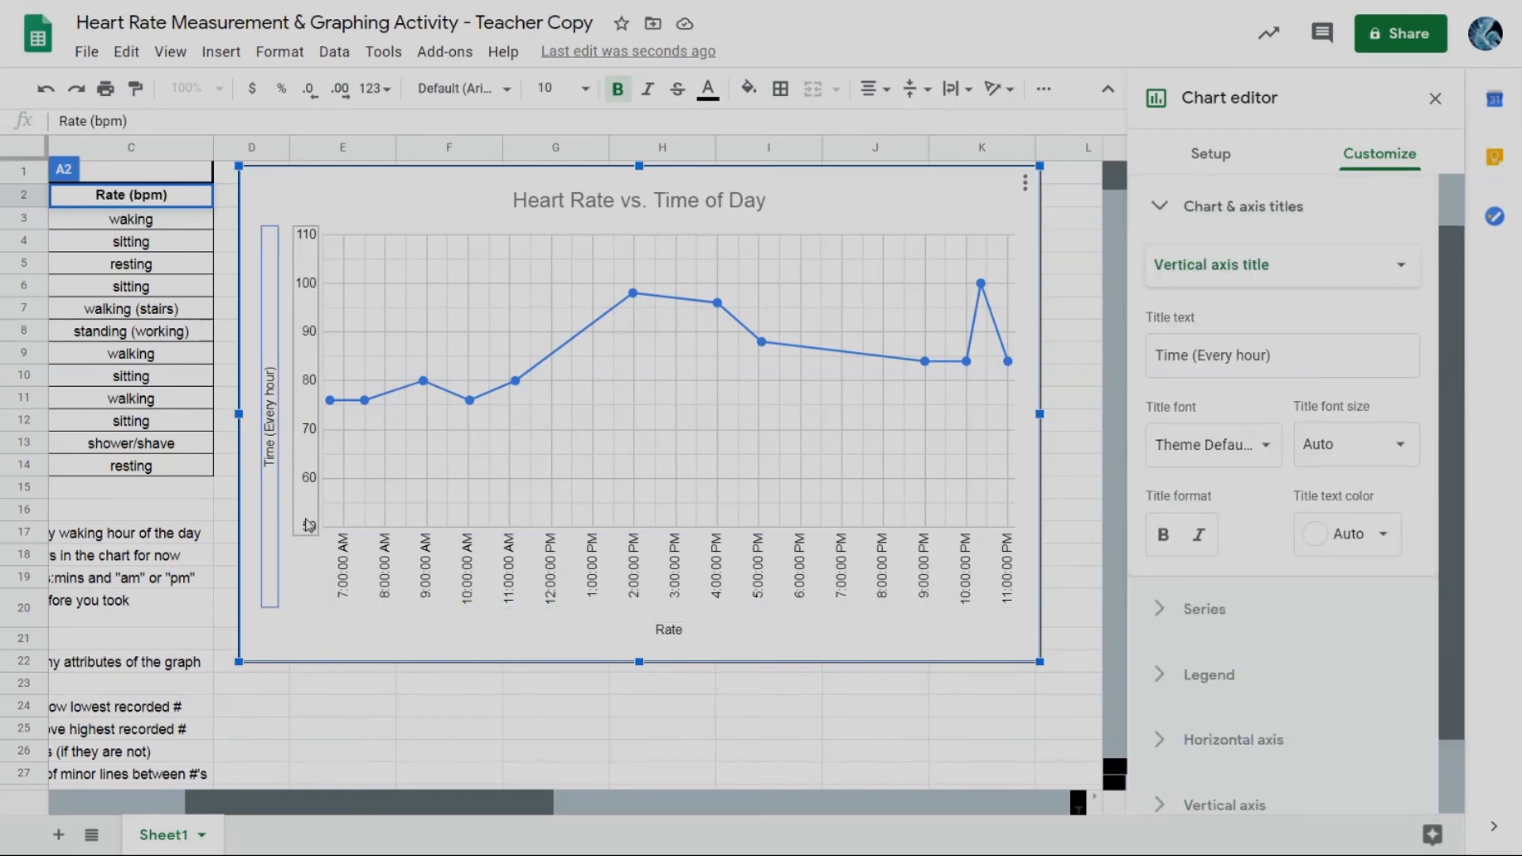
{"action": "left_click", "coordinate": [1226, 355]}
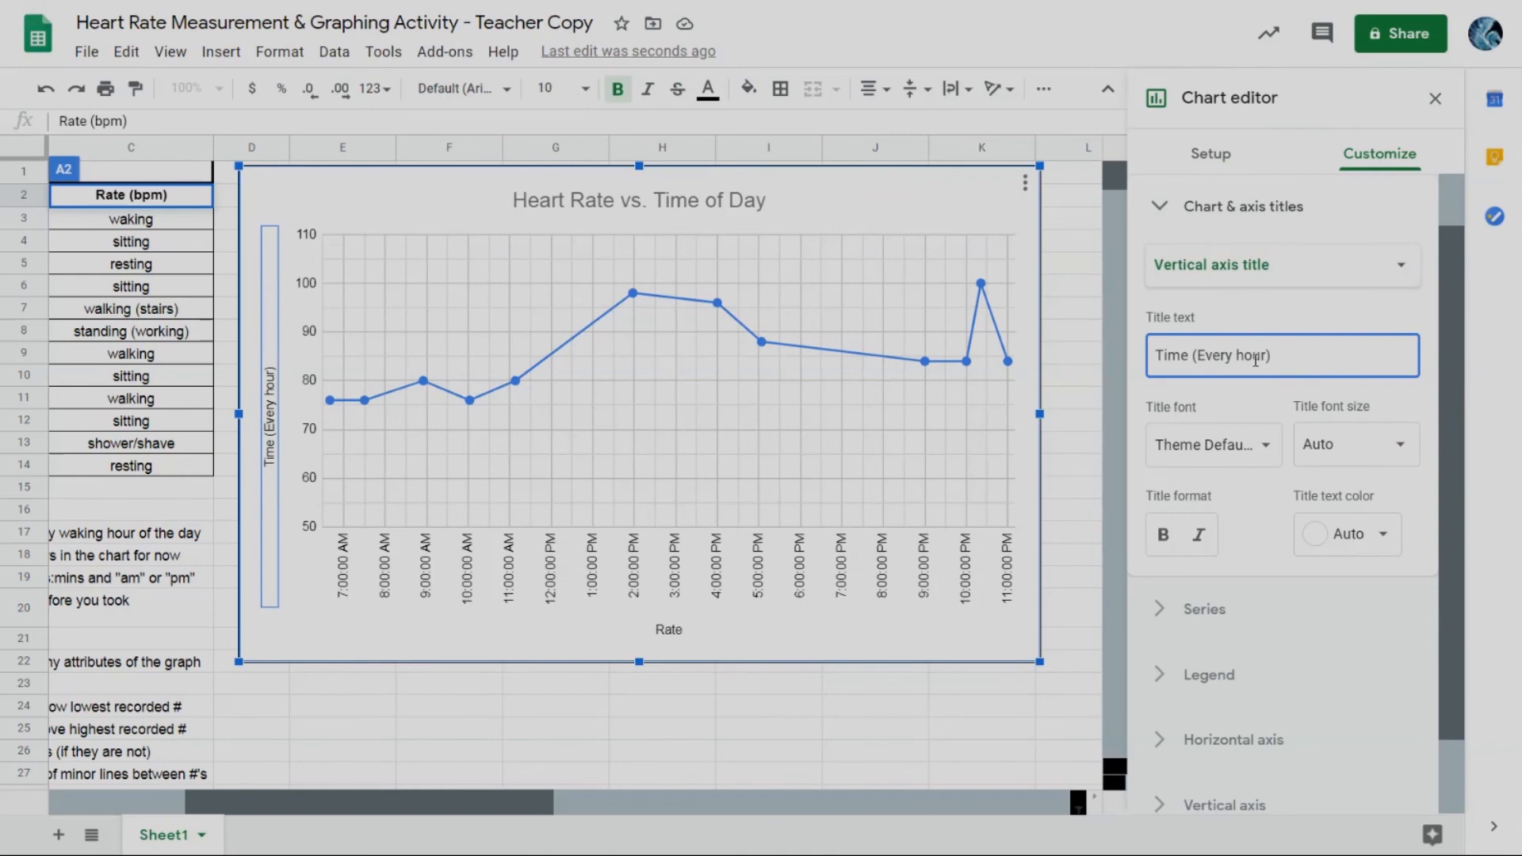
{"action": "left_click_drag", "start_coordinate": [1301, 355], "coordinate": [1143, 368]}
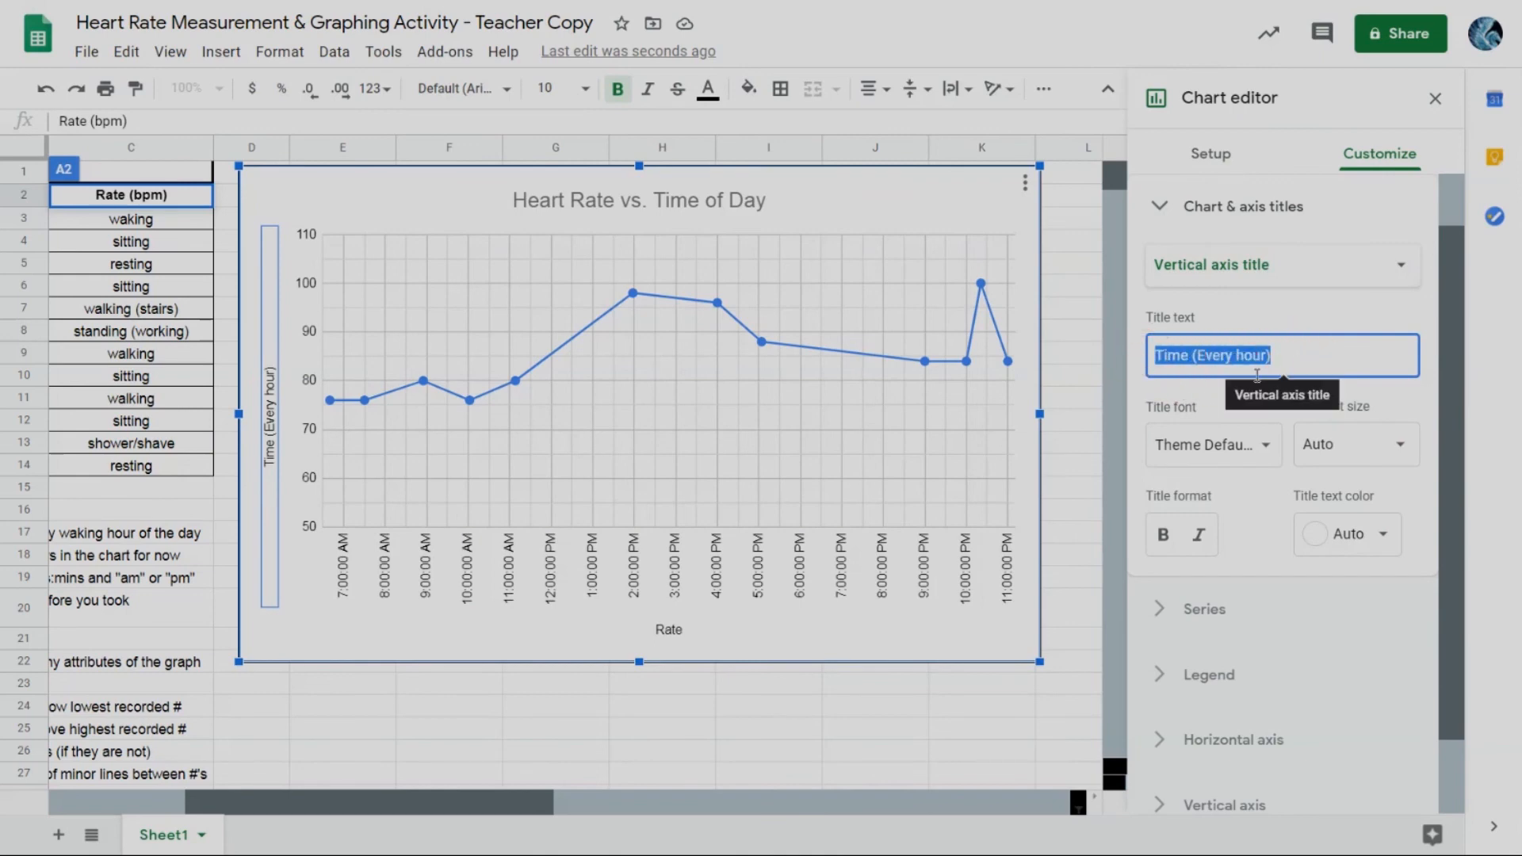
{"action": "type", "text": "He"}
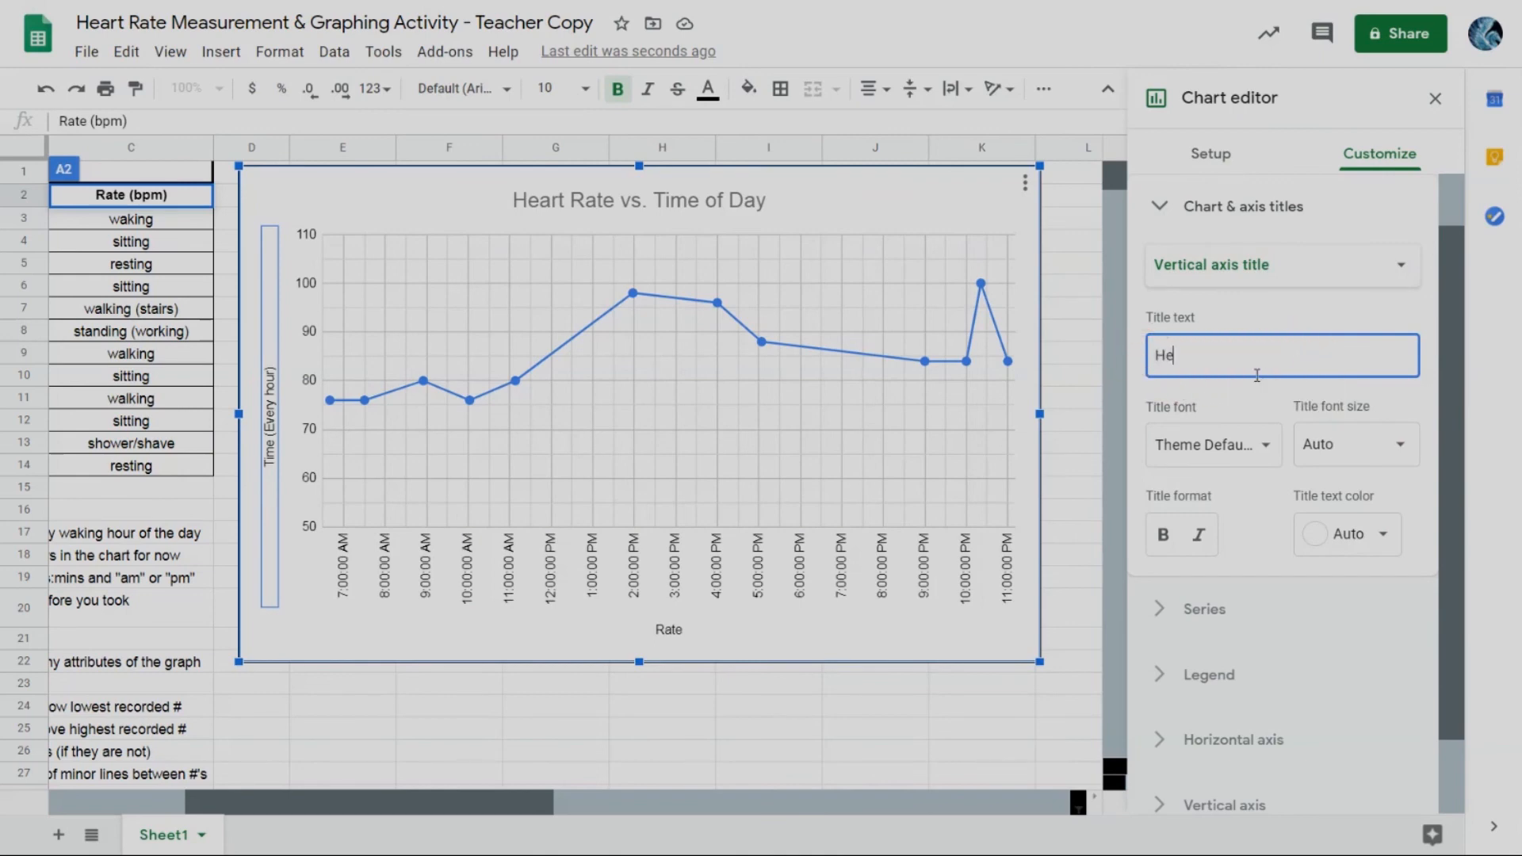
{"action": "type", "text": "art Rate"}
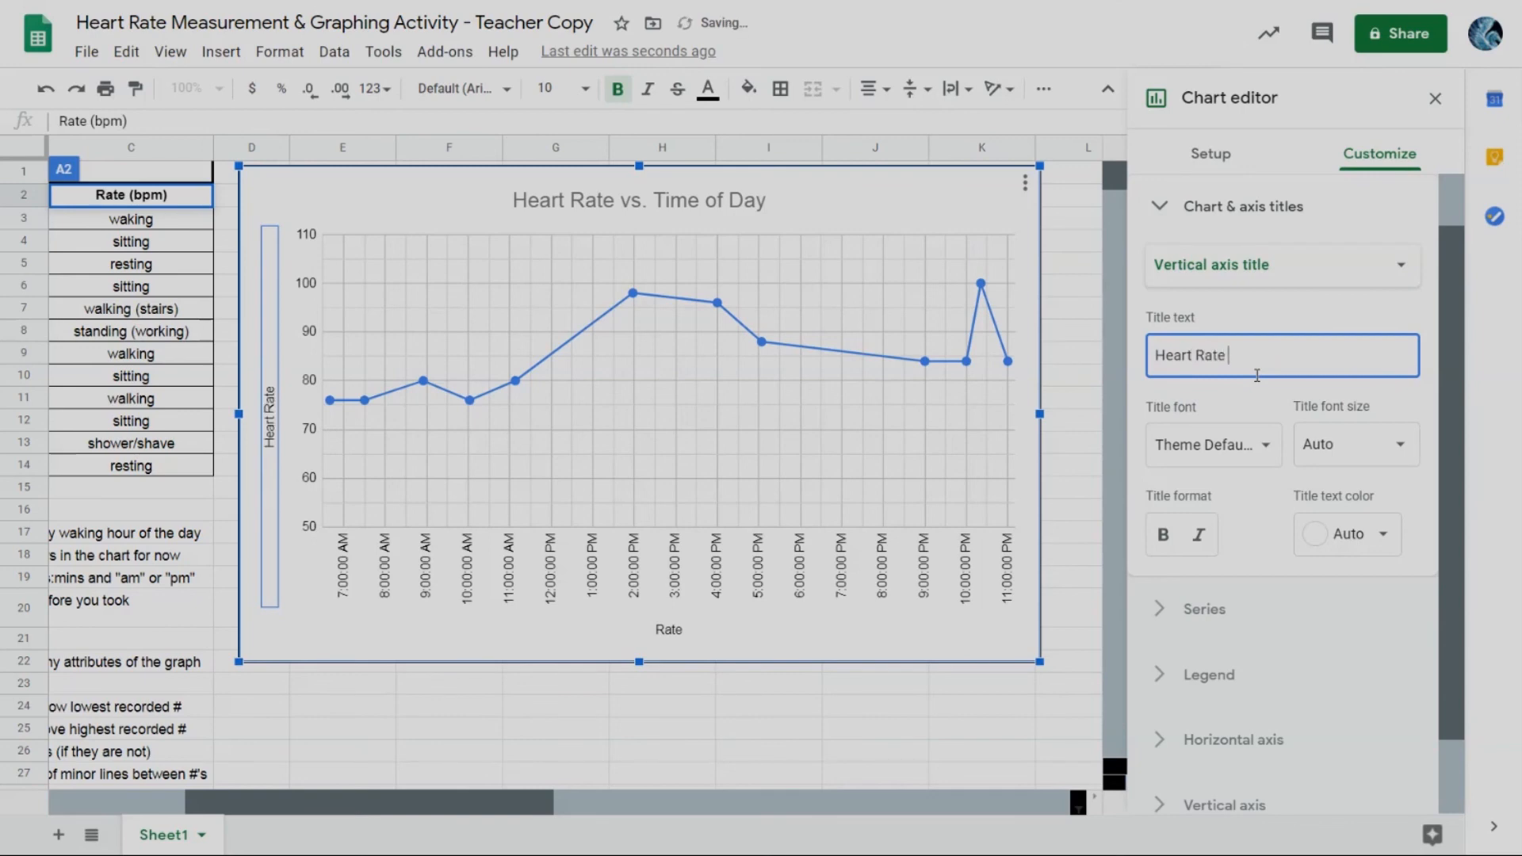
{"action": "type", "text": "(bm"}
{"action": "key", "text": "BackSpace"}
{"action": "type", "text": "pm"}
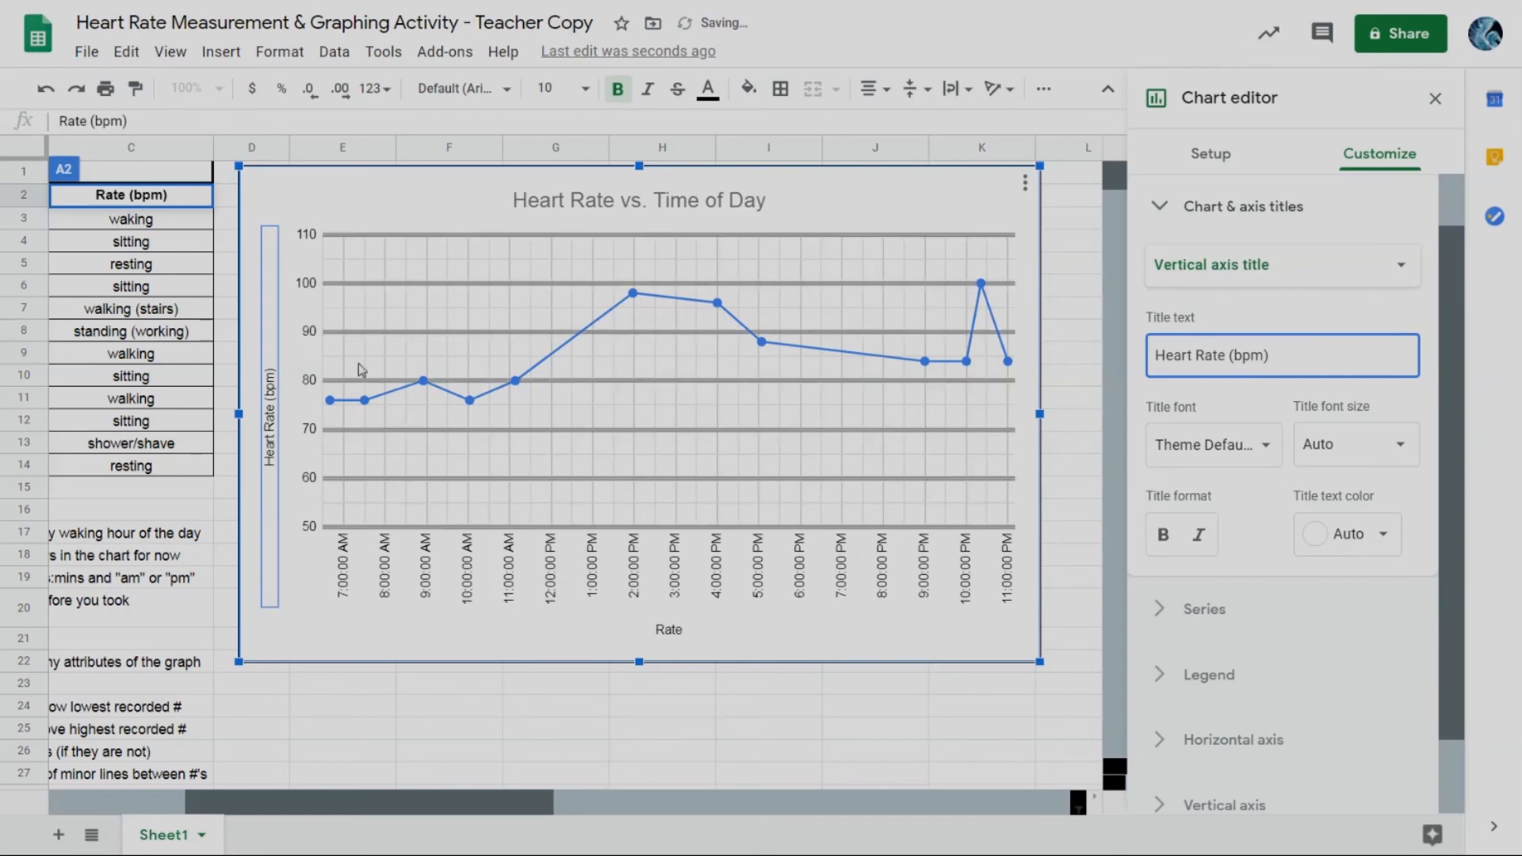
Step: Change the chart's horizontal axis title to "Hour of Day" and leave chart editing
{"action": "left_click", "coordinate": [669, 634]}
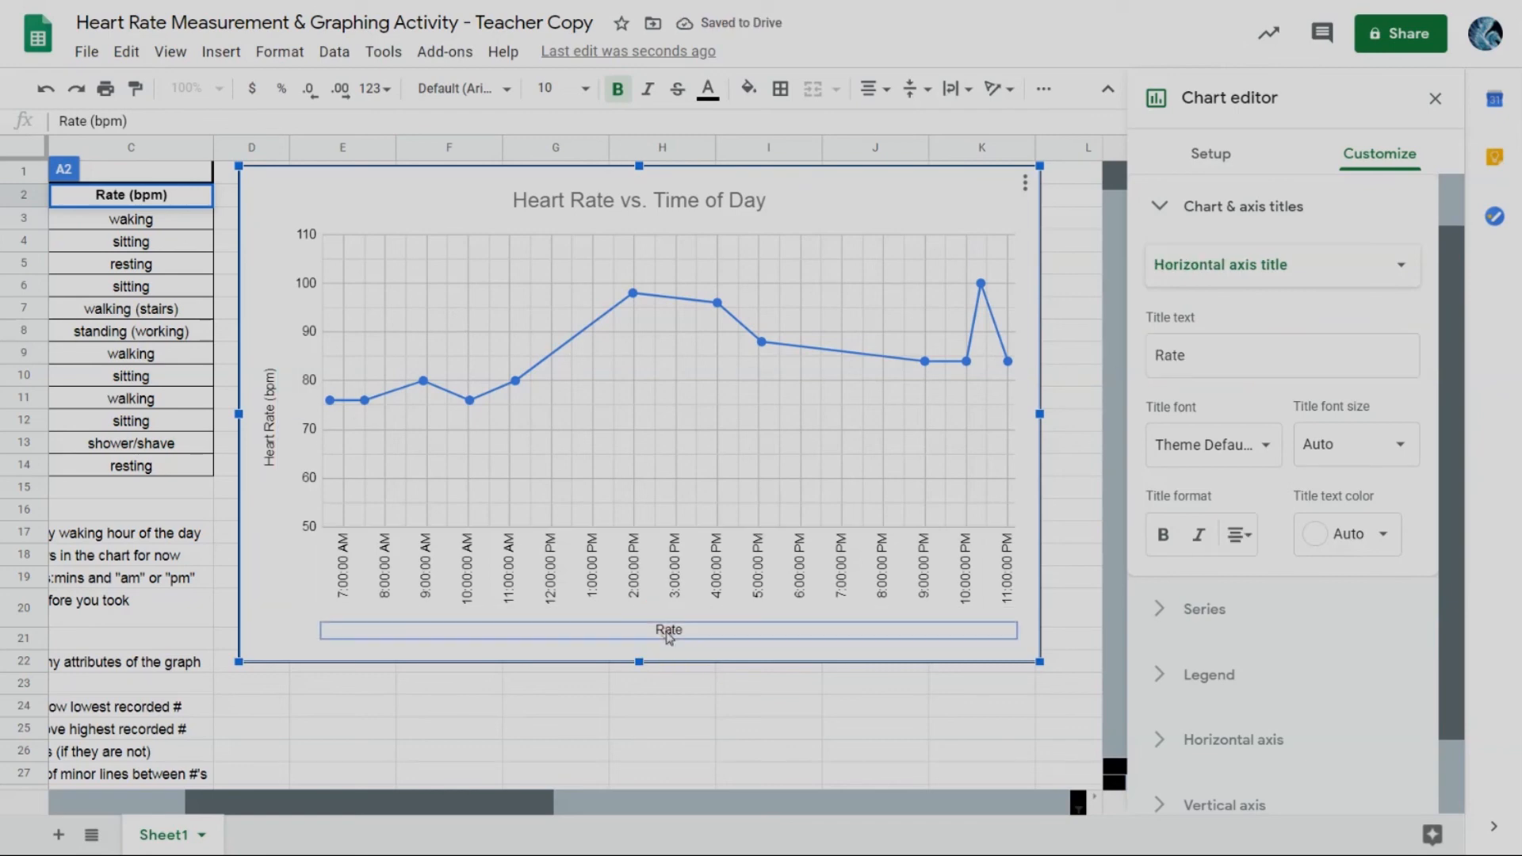
{"action": "double_click", "coordinate": [1144, 366]}
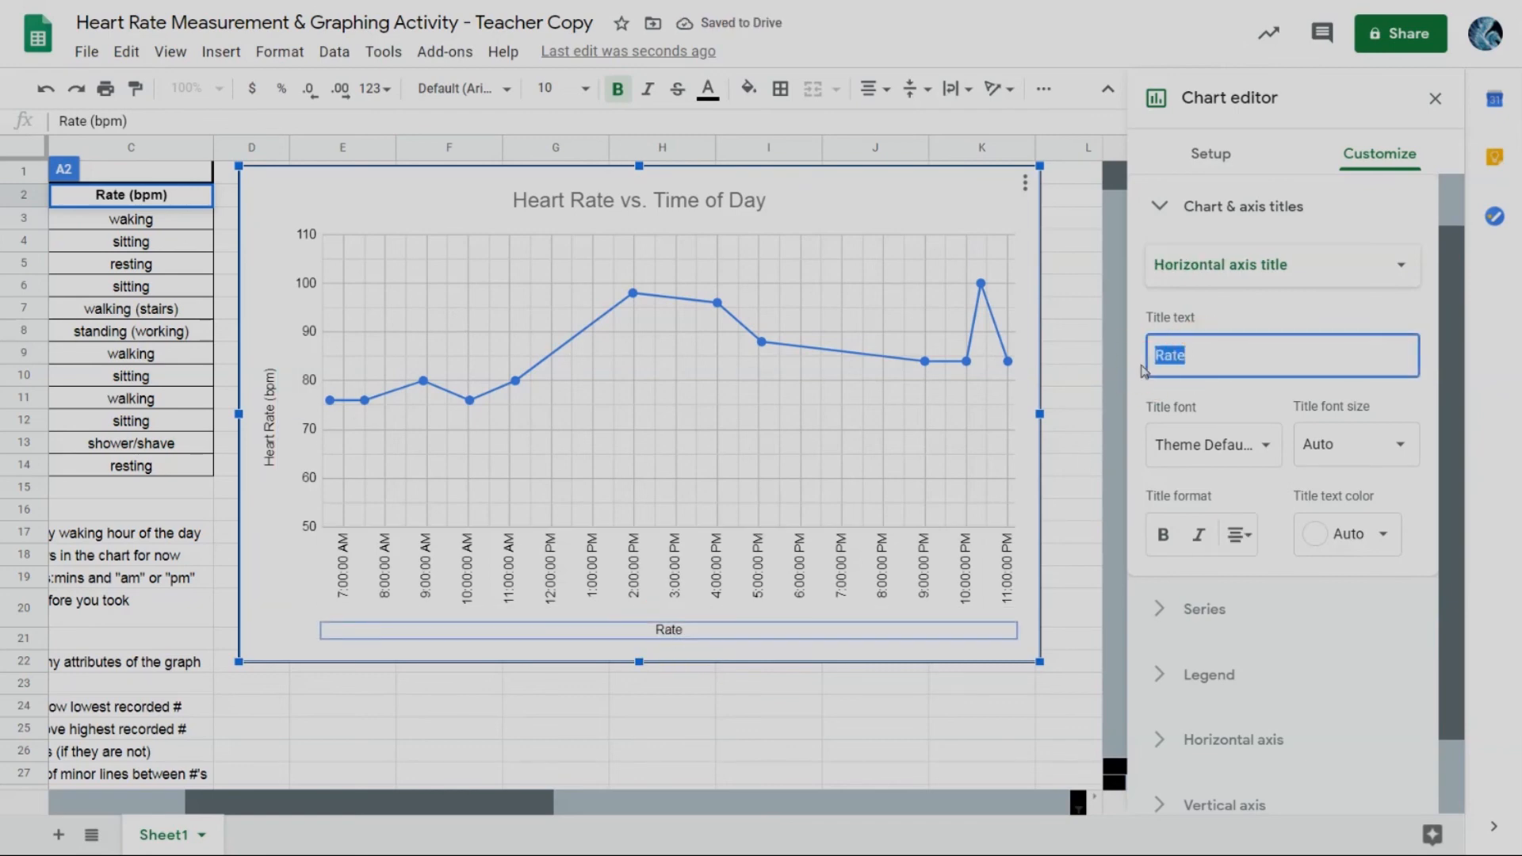
{"action": "type", "text": "Hour of Da"}
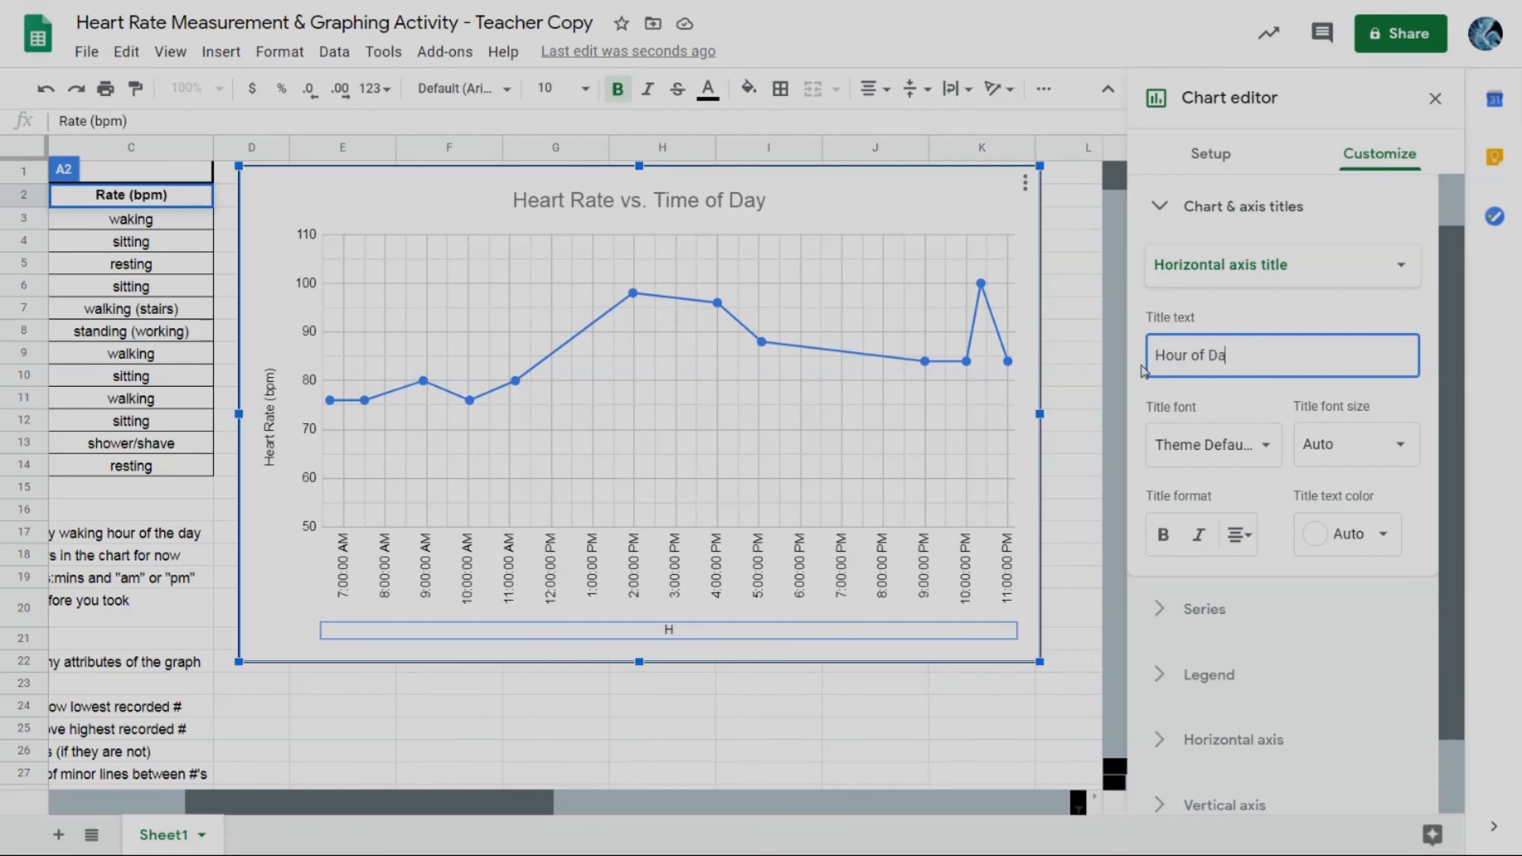
{"action": "type", "text": "y"}
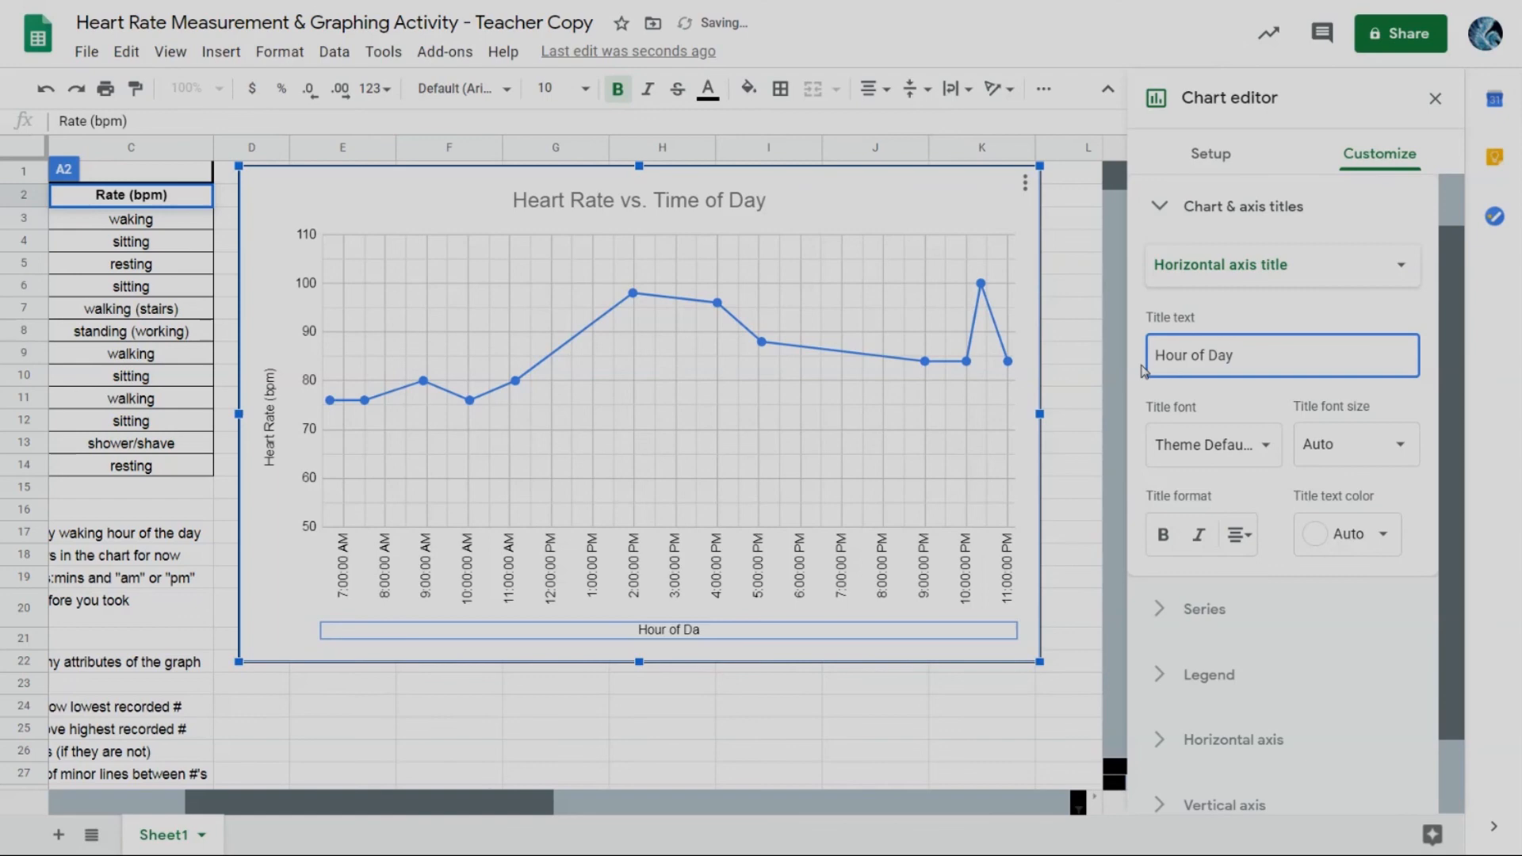
{"action": "left_click", "coordinate": [554, 693]}
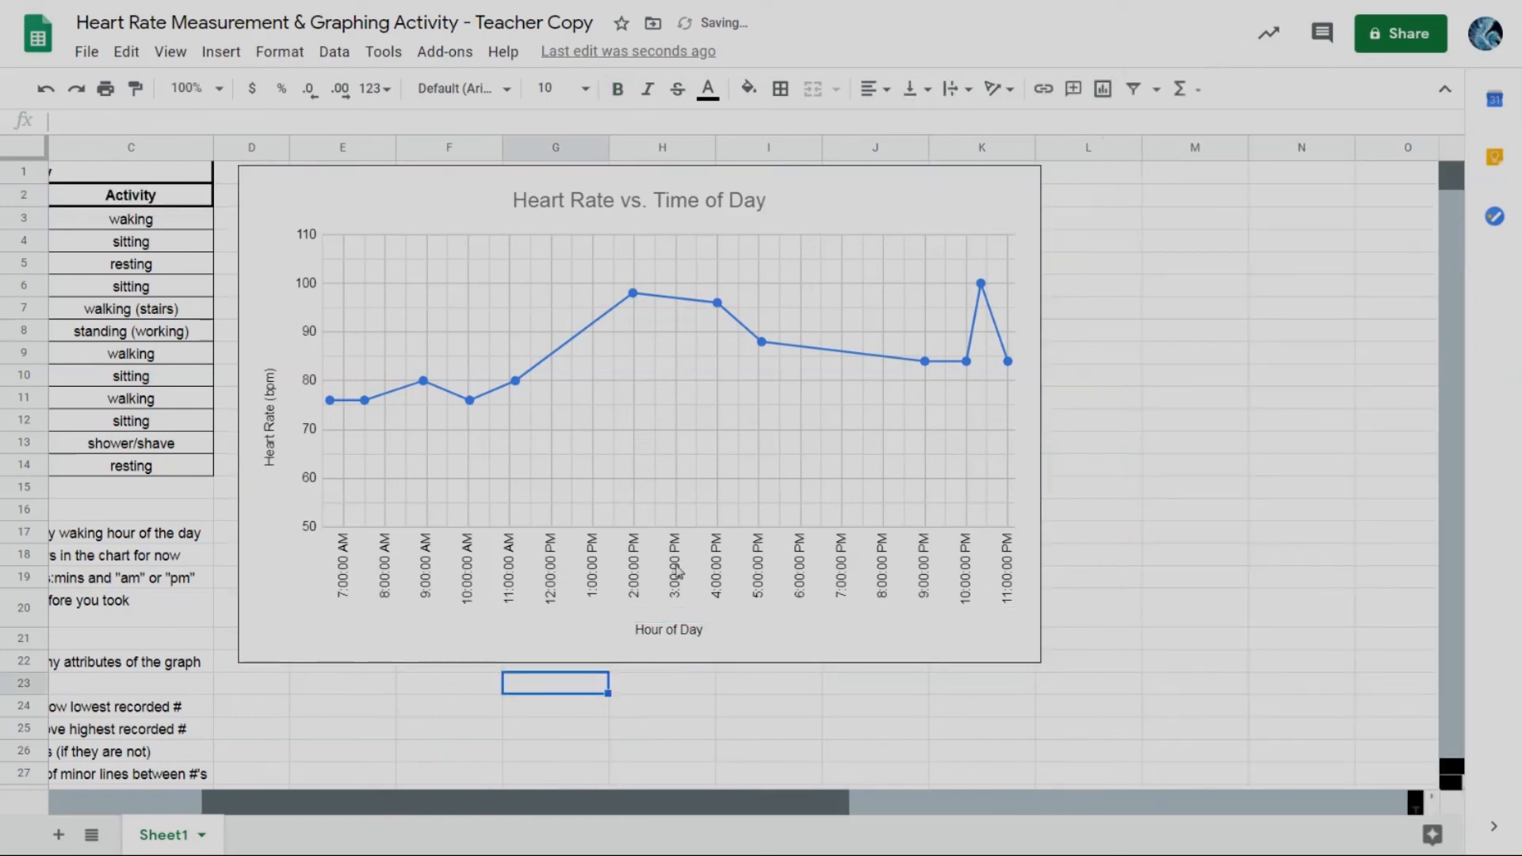